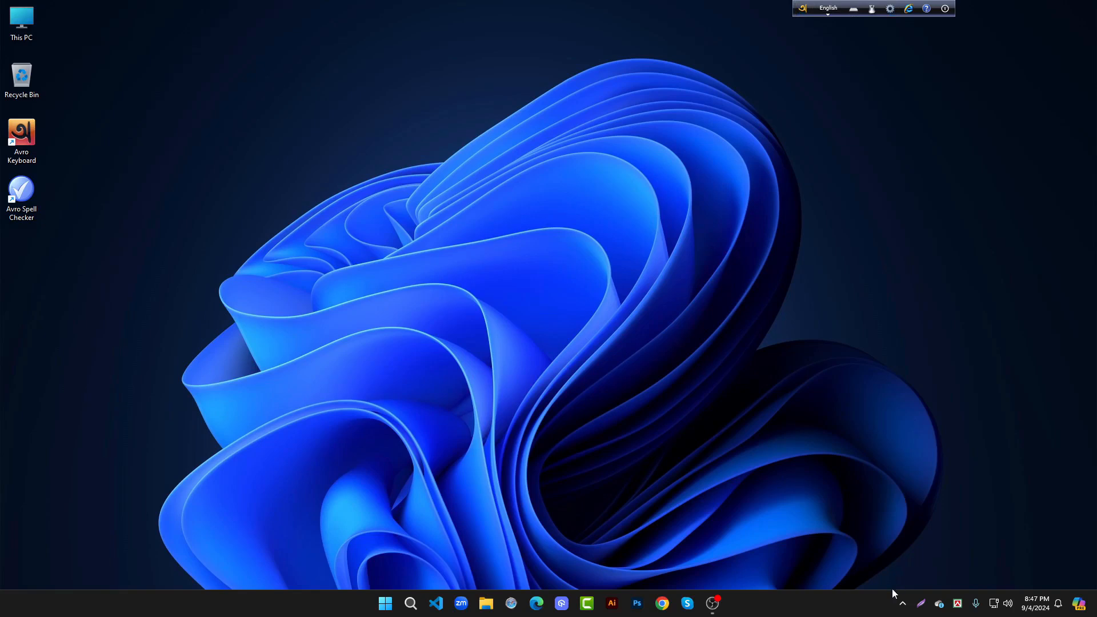
Find and launch the Bijoy Bayanno keyboard app
click(392, 606)
text(bij)
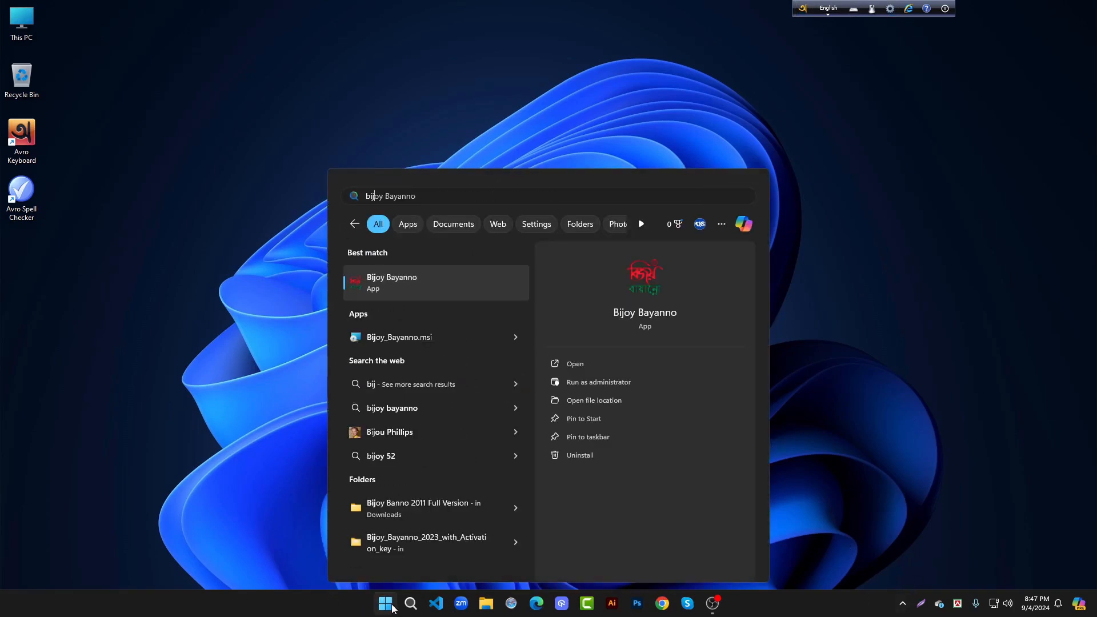
click(420, 282)
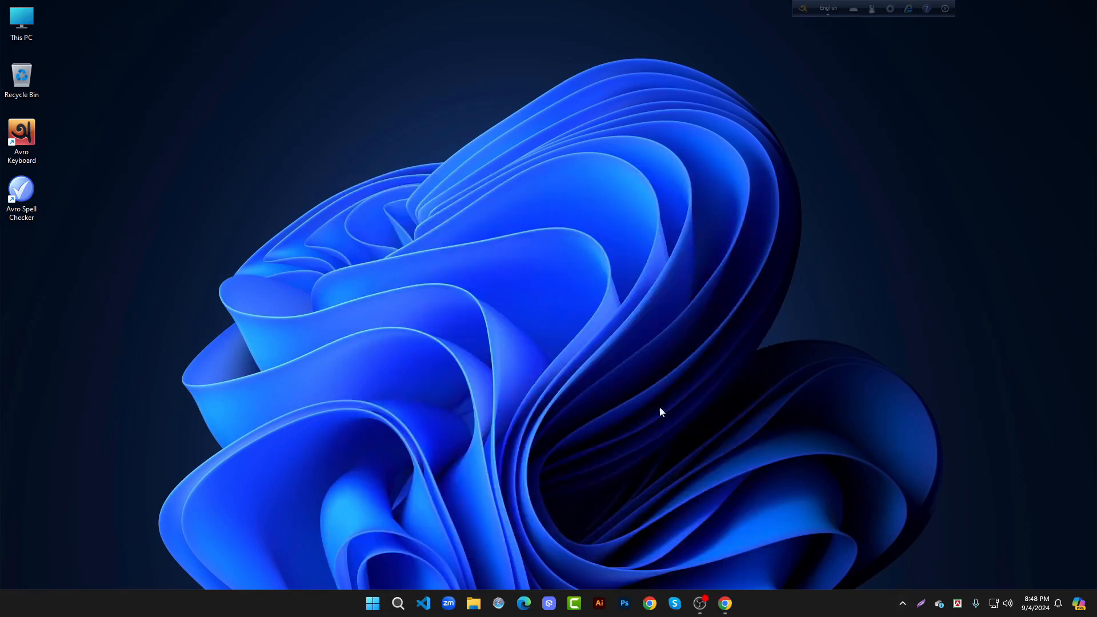
Open Photoshop and create a new 2000 x 540 px document at 300 ppi with a white background
click(624, 604)
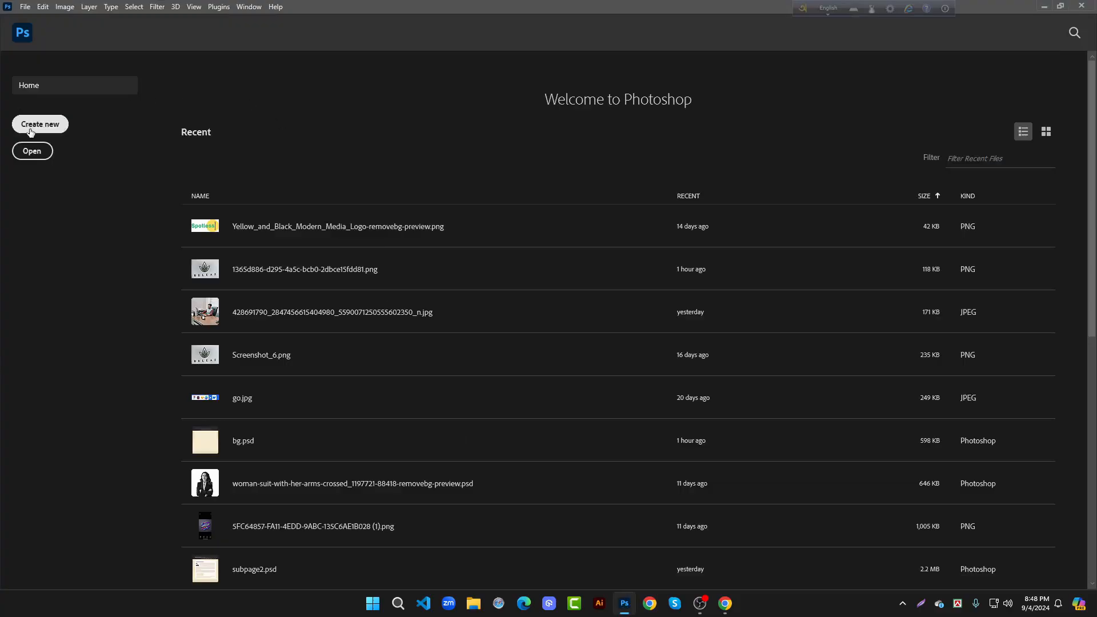
click(38, 127)
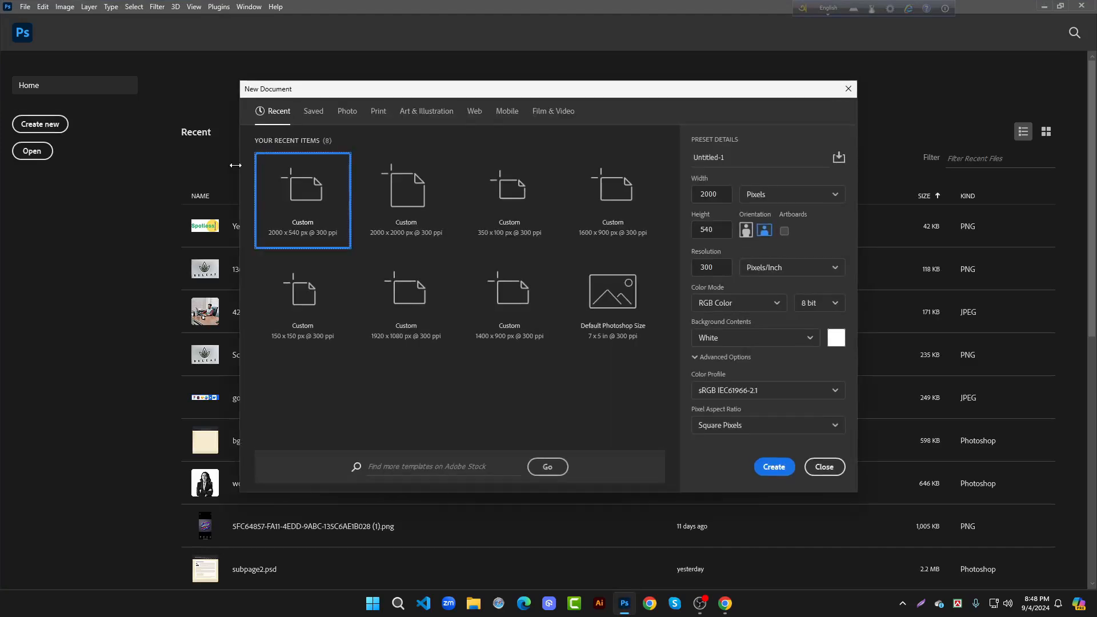
click(774, 467)
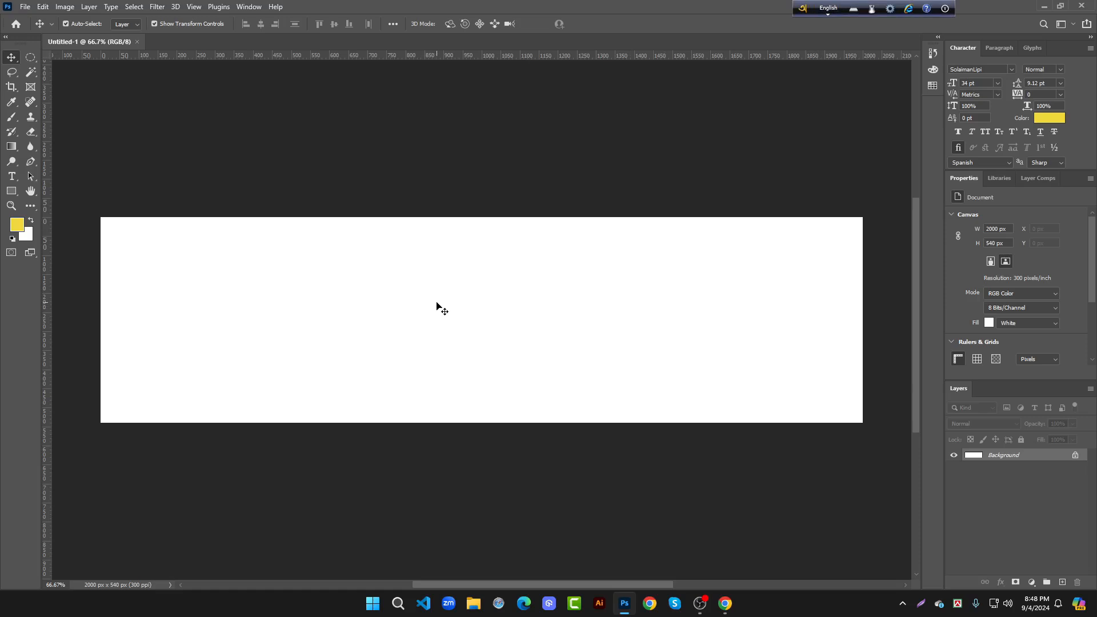
Place a text layer in the SolaimanLipi font on the canvas and delete its Lorem Ipsum placeholder text
click(19, 177)
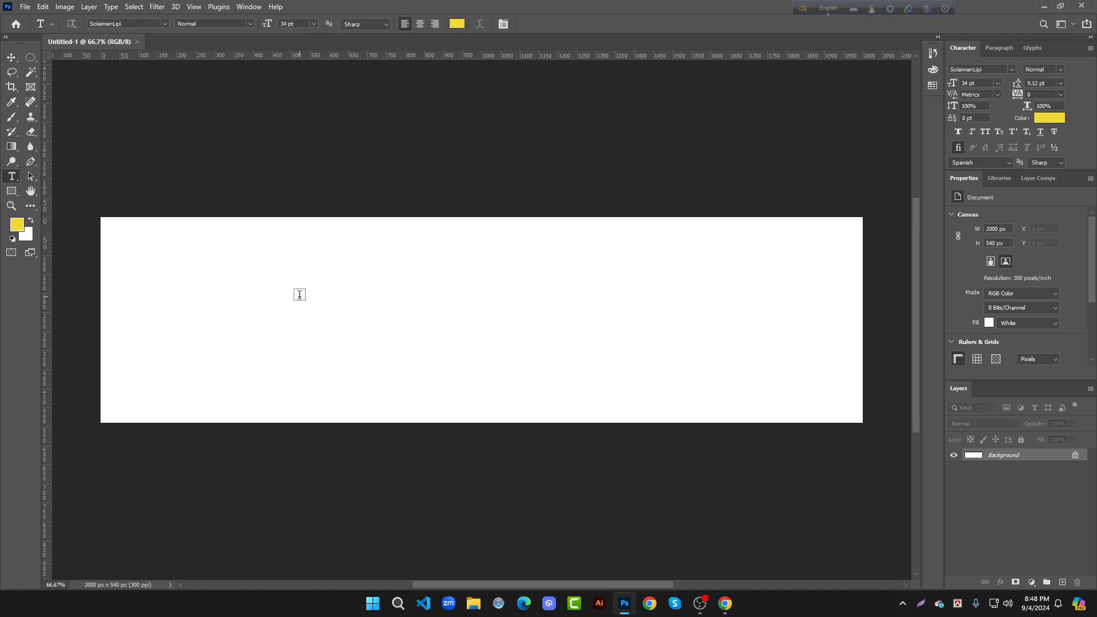
click(347, 294)
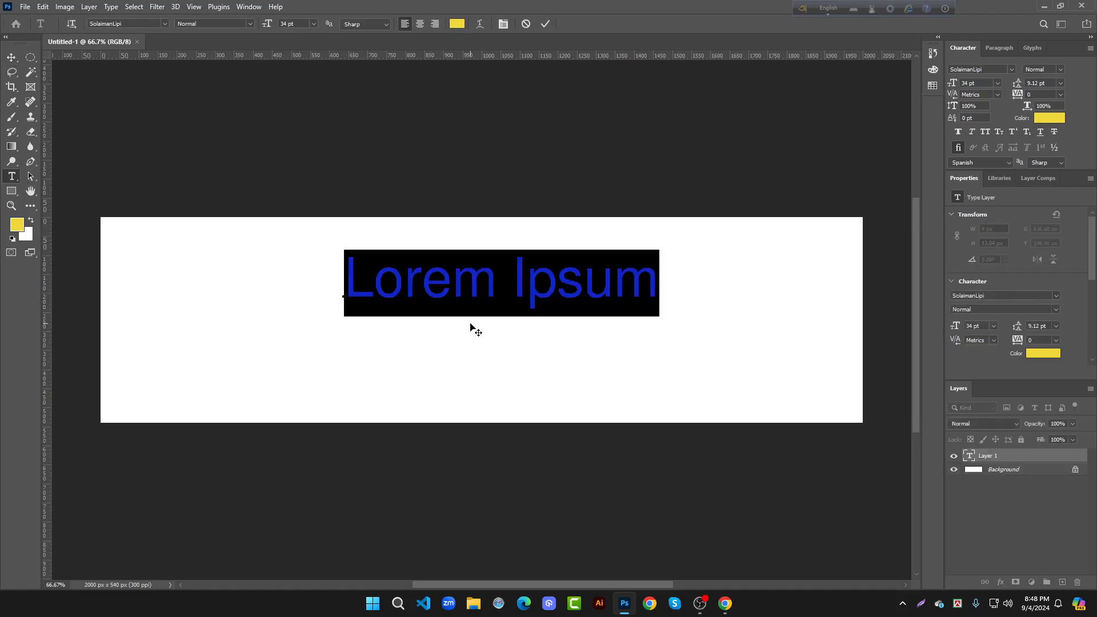
click(135, 24)
click(508, 283)
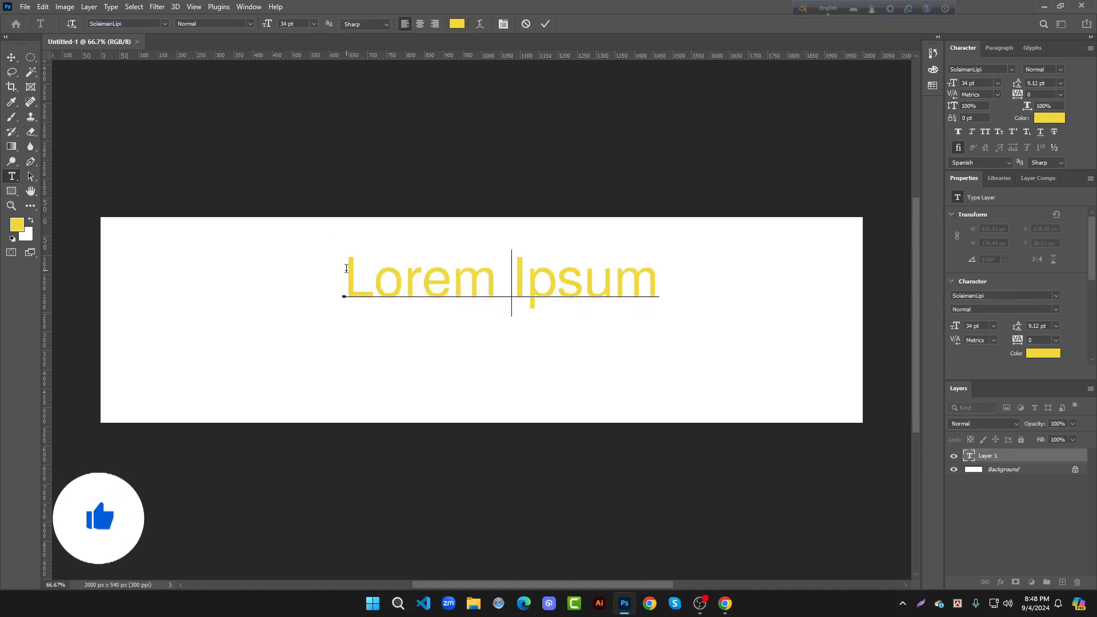
drag(345, 274, 762, 293)
key(BackSpace)
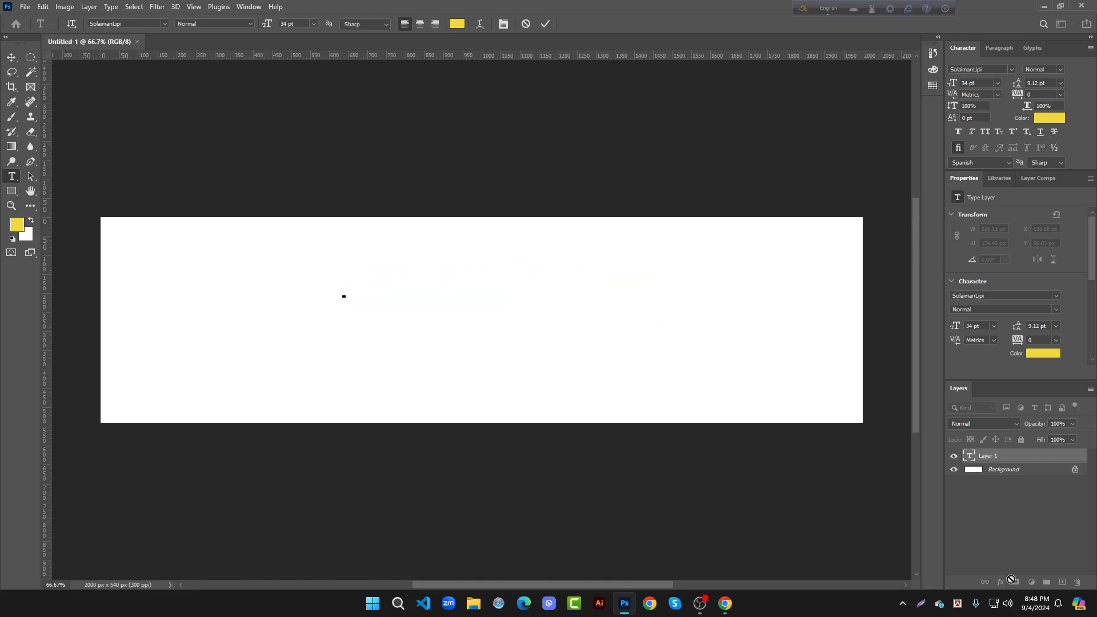
Show Bijoy Bayanno as a top bar, move the Avro bar clear of it, and set the Bijoy keyboard mode to Unicode
right_click(956, 605)
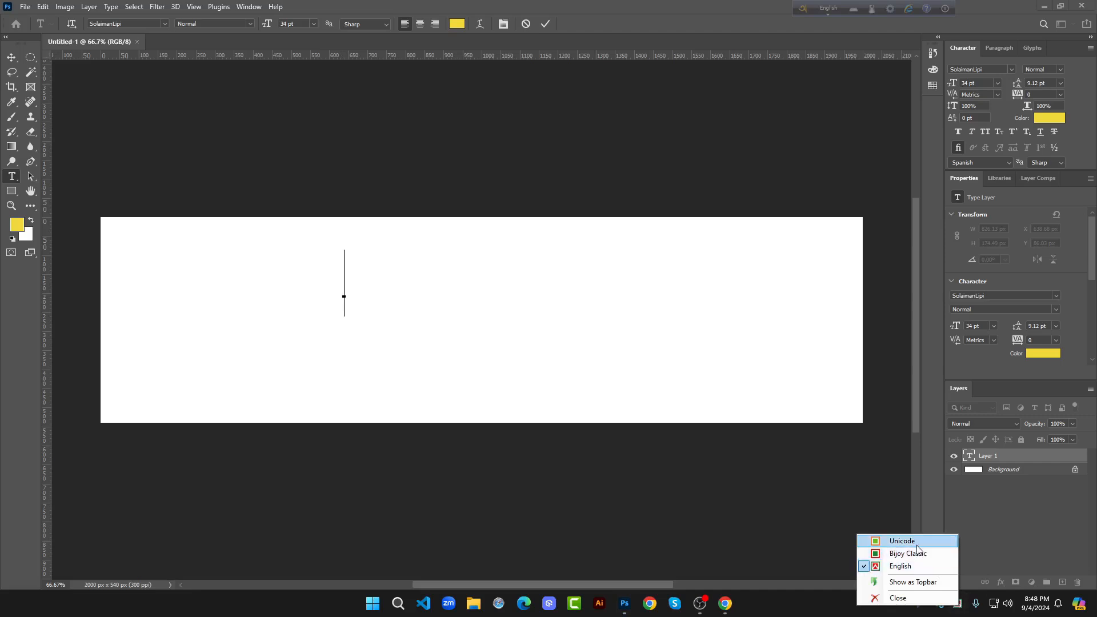
click(914, 583)
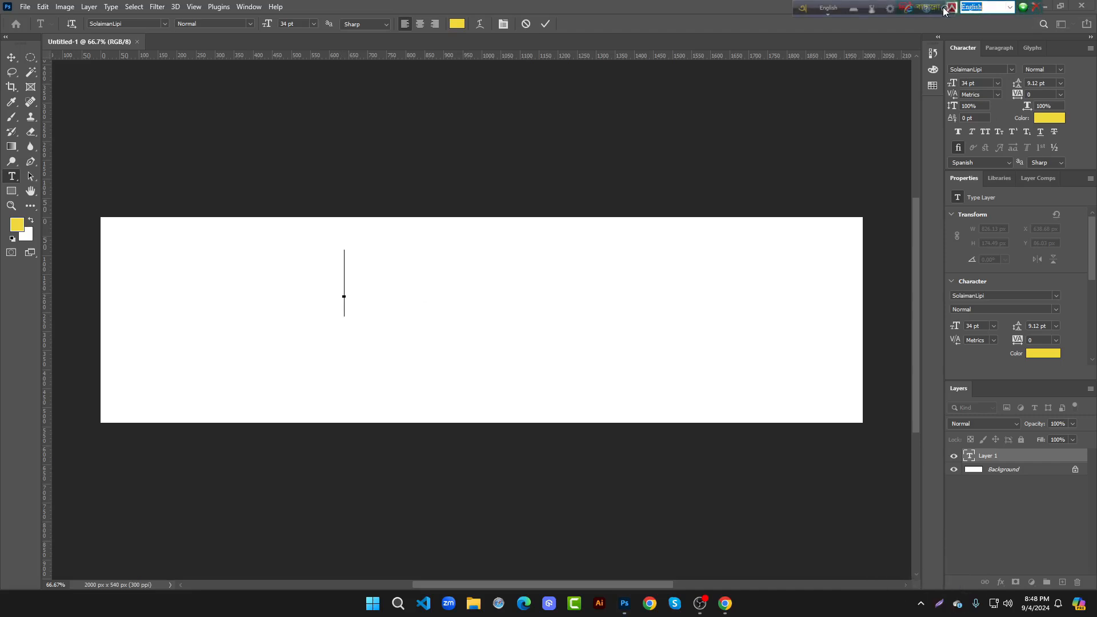
drag(801, 9, 639, 8)
click(1010, 8)
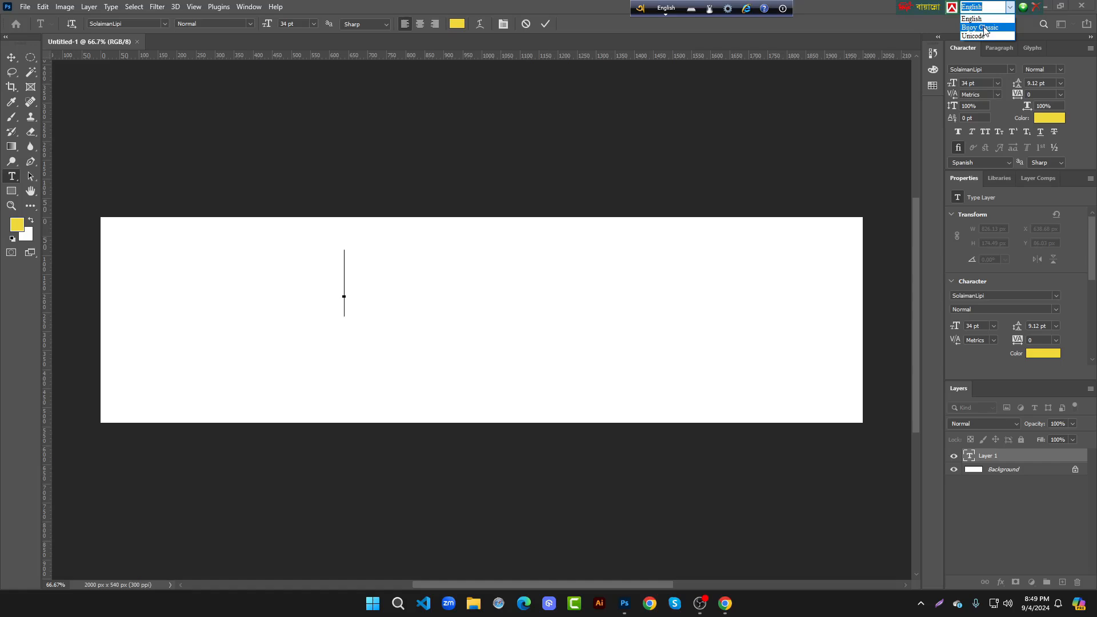
click(1009, 8)
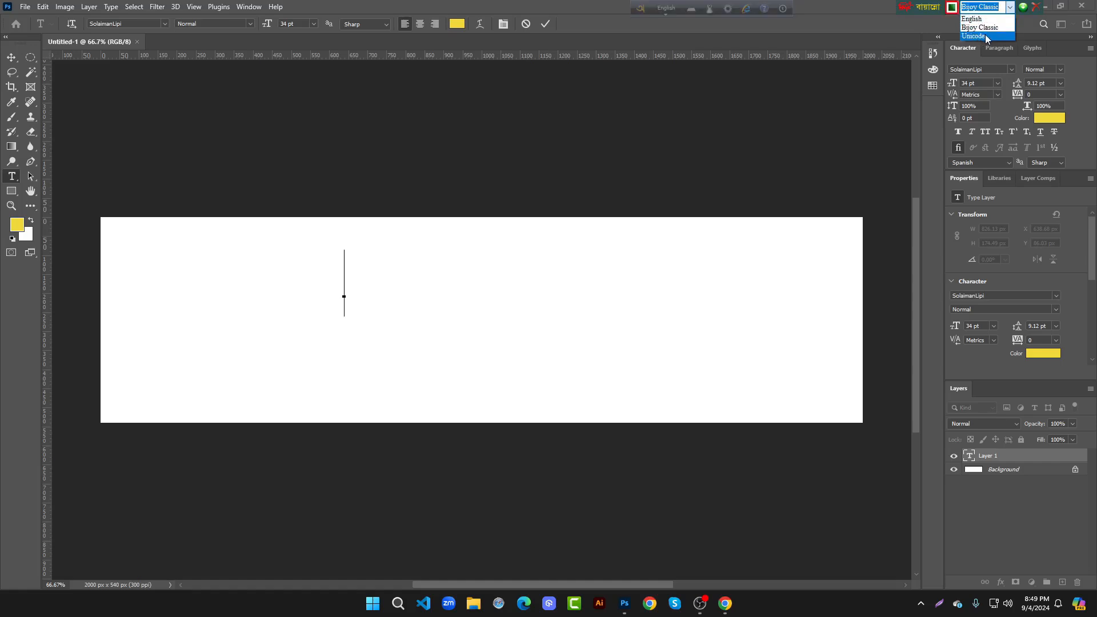
click(985, 36)
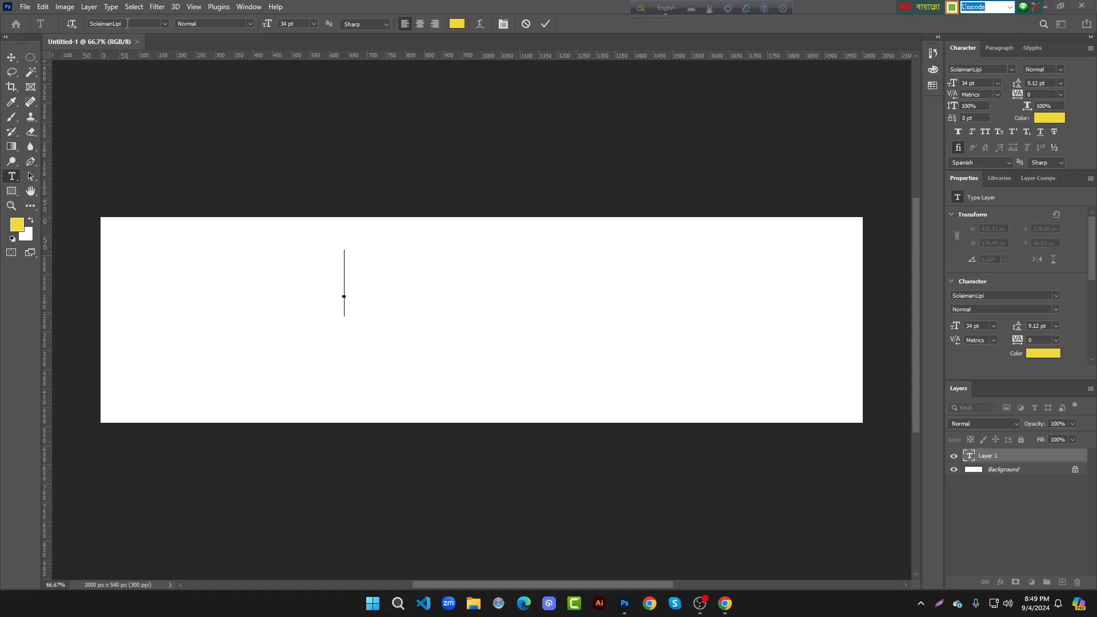
Start a new text line near the canvas centre and replace its placeholder with the Bangla text "আমার নসো"
click(347, 285)
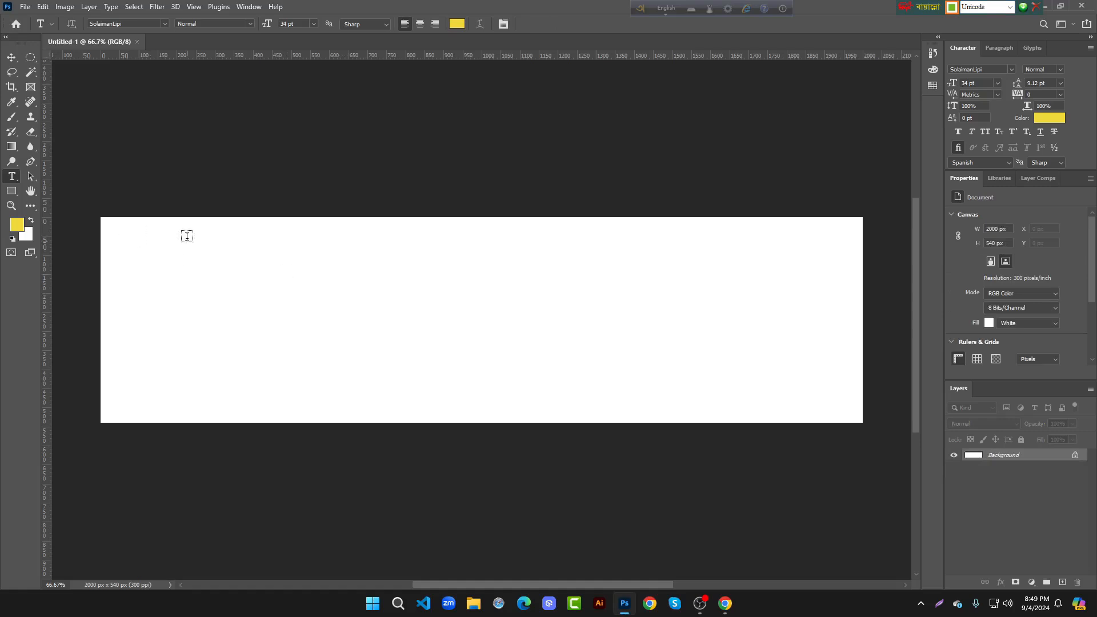
click(472, 317)
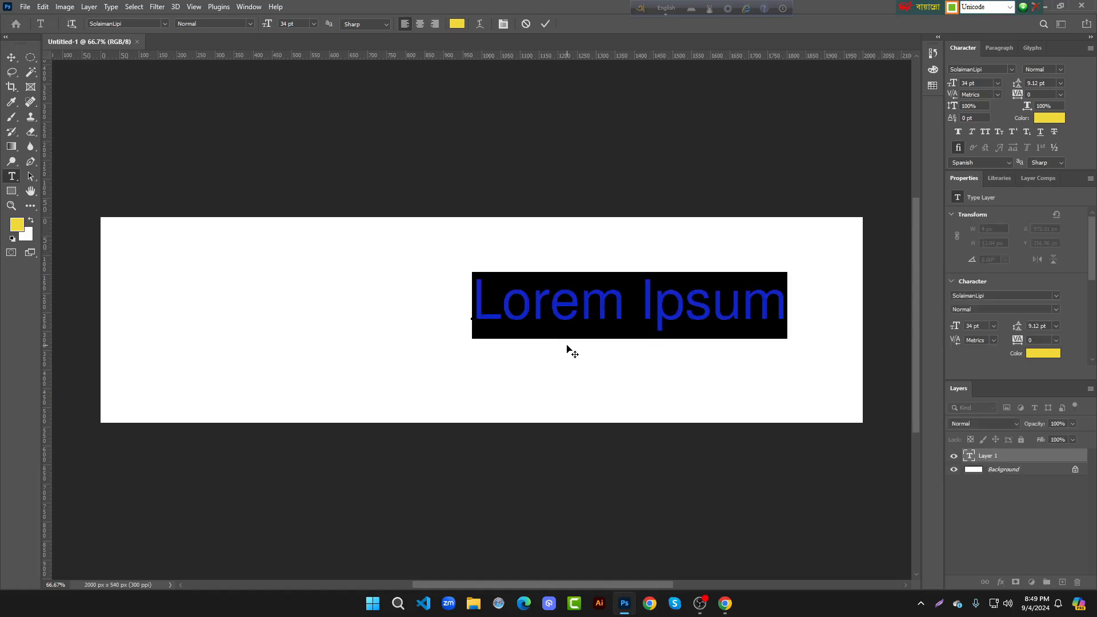
key(BackSpace)
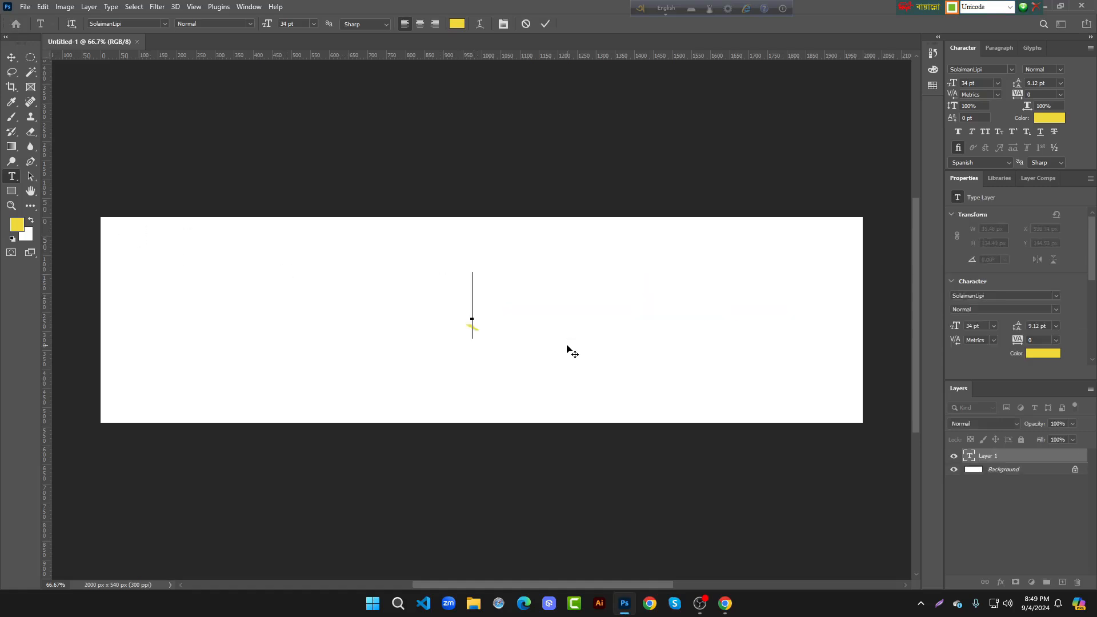
text(আমার)
key(ctrl+a)
key(BackSpace)
text(আমার নসো)
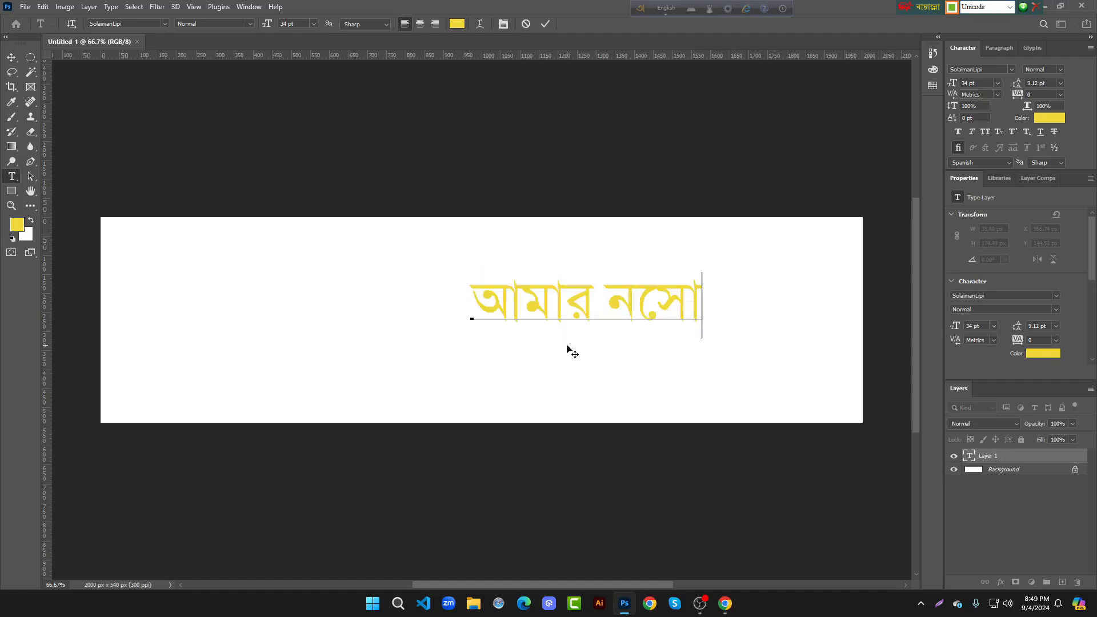
Try retyping the second Bangla word, then erase it so only "আমার" is left
key(BackSpace)
key(BackSpace)
key(BackSpace)
text(সঙ্গে)
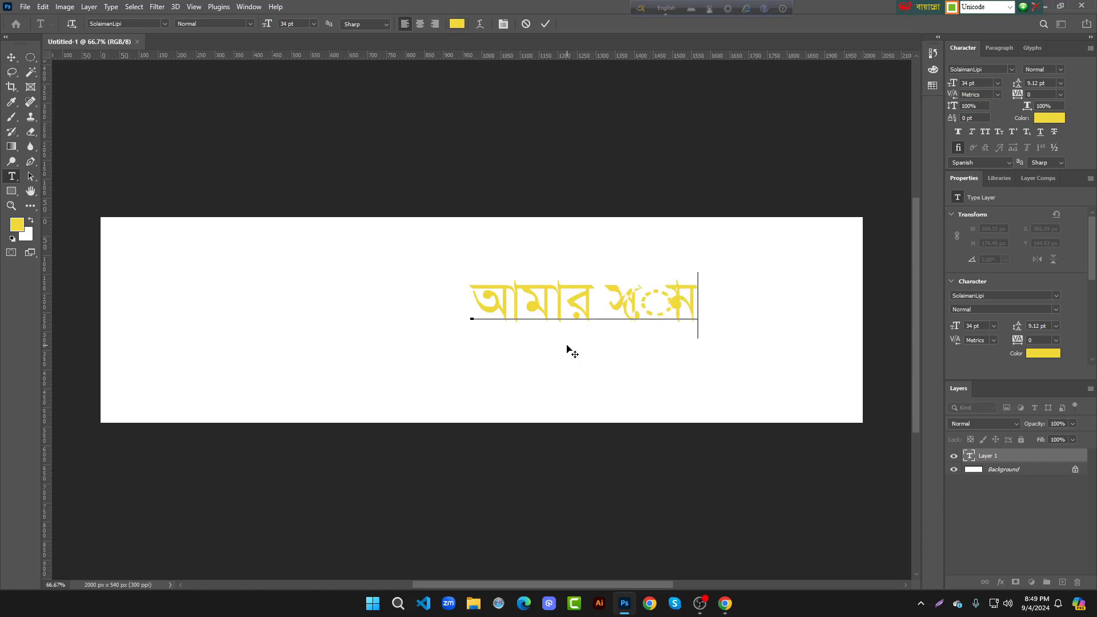
text(র)
key(BackSpace)
key(BackSpace)
key(BackSpace)
key(BackSpace)
key(BackSpace)
key(BackSpace)
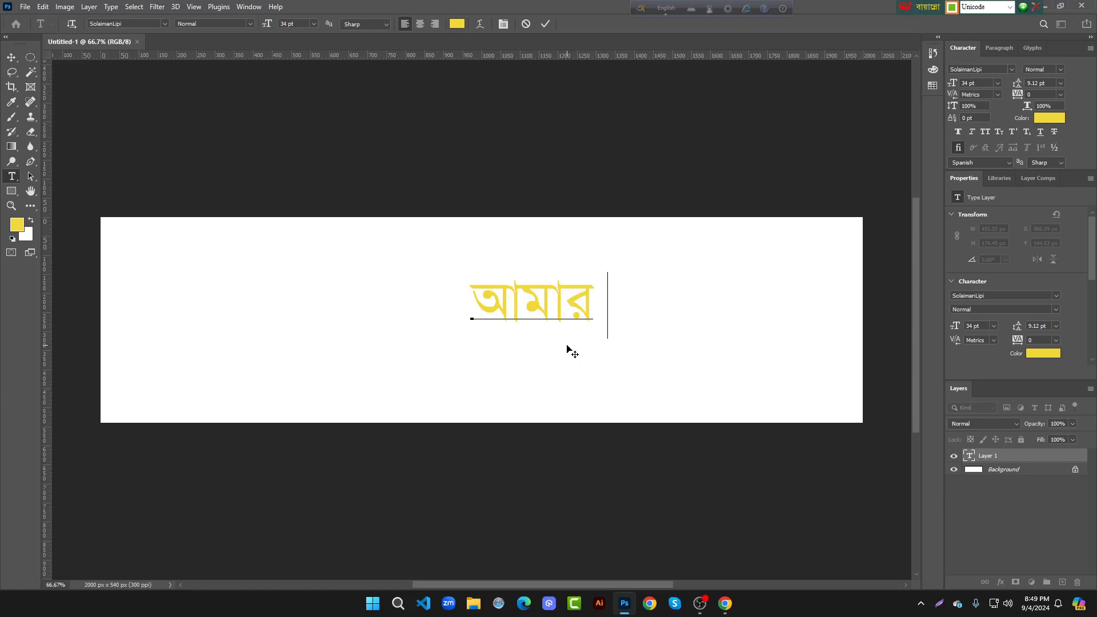
Try to write "পরীক্ষা" after "আমার" using Unicode typing, then discard the text layer
text(পর)
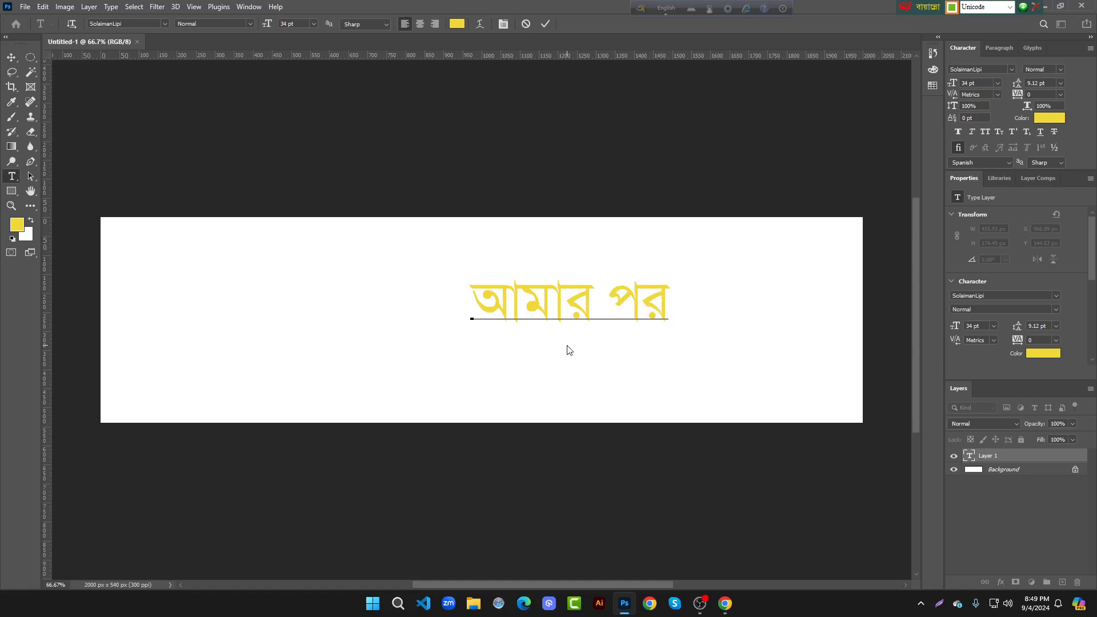
text(ীক্শষ)
key(Left)
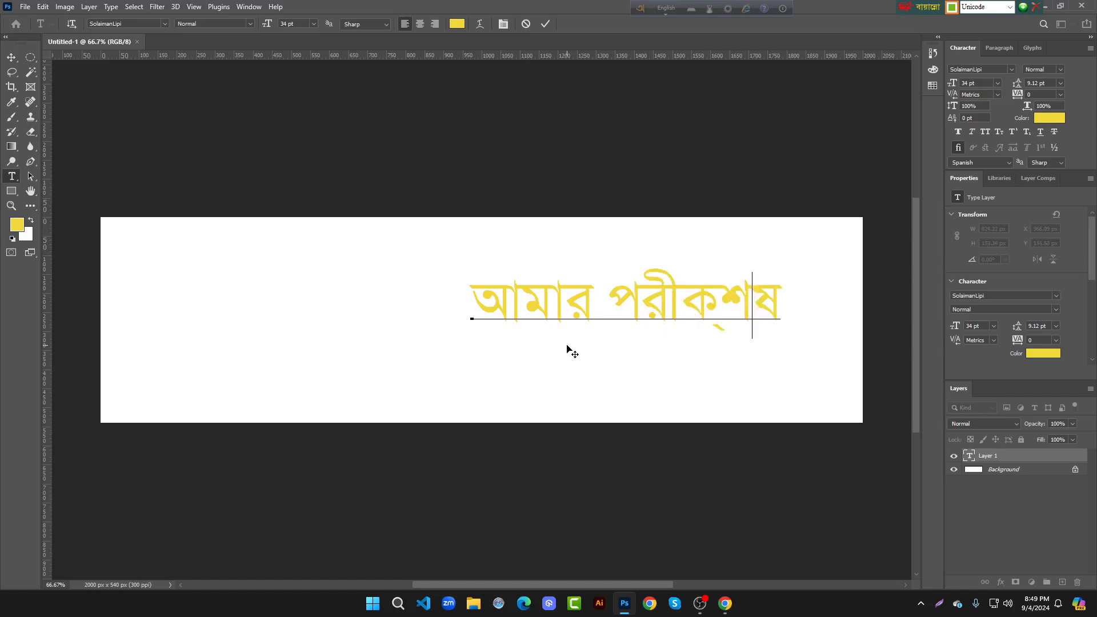
key(Delete)
key(BackSpace)
text(ষা)
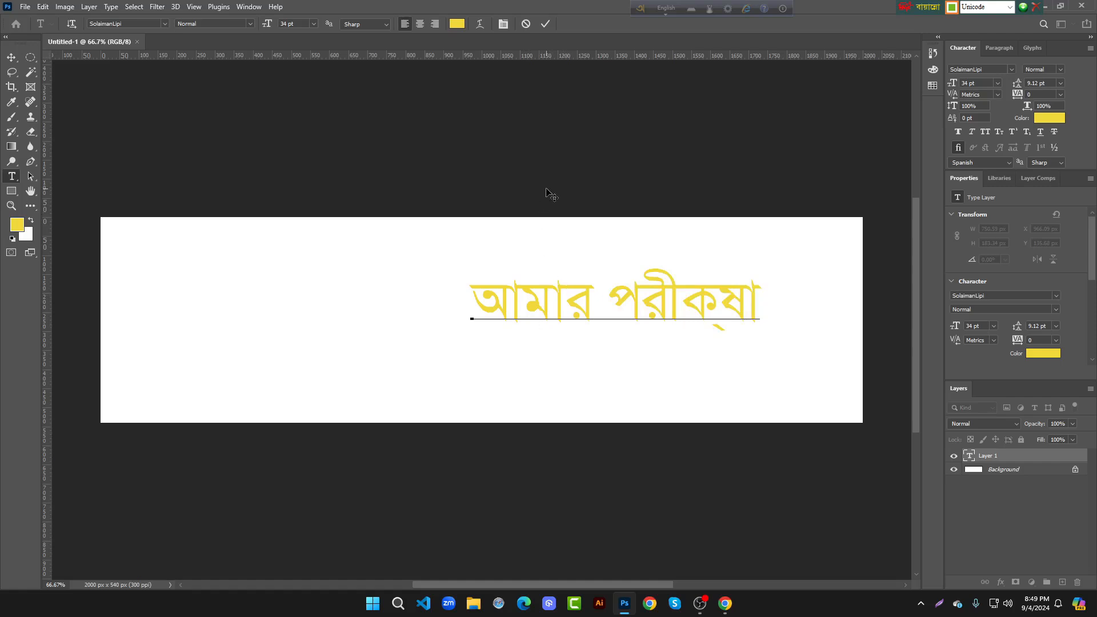
click(527, 24)
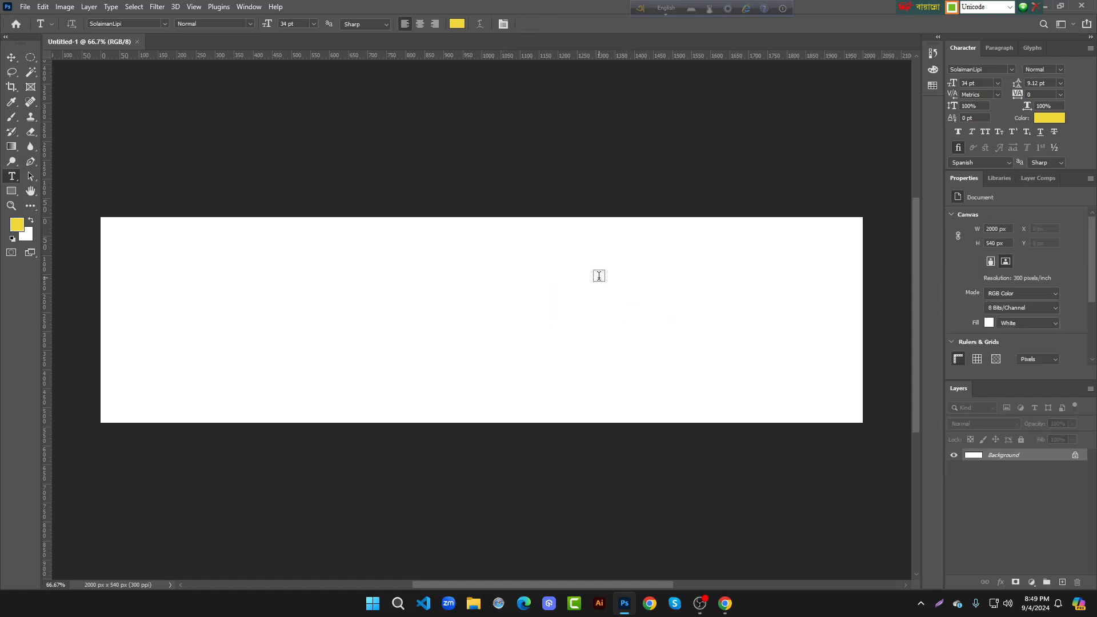
Set the text engine to World-Ready Layout in the Type preferences and apply it
click(950, 7)
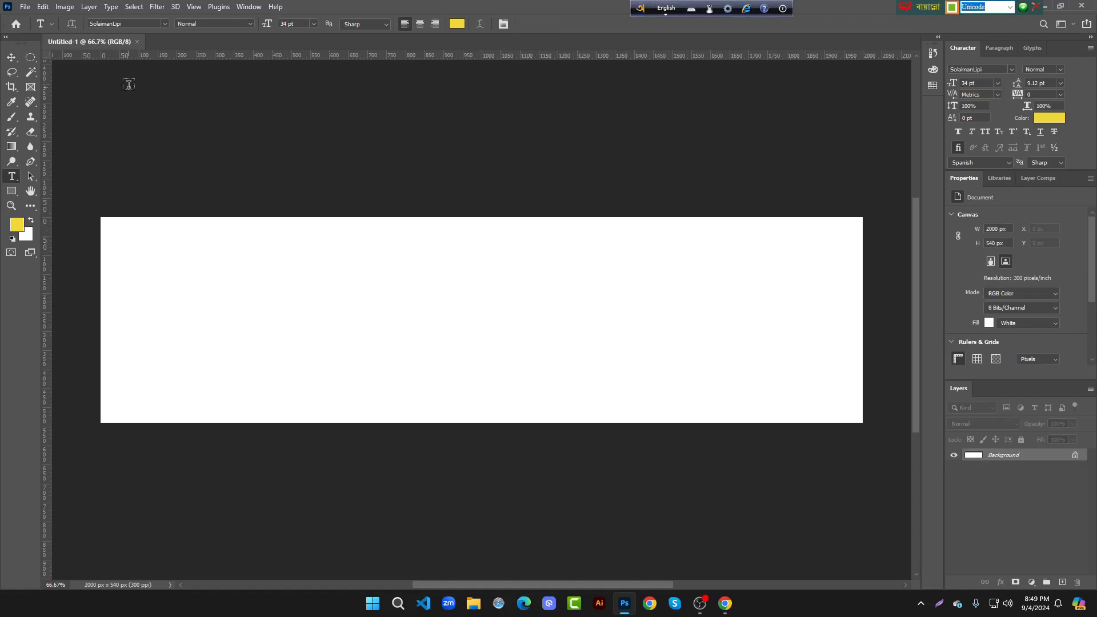
click(45, 8)
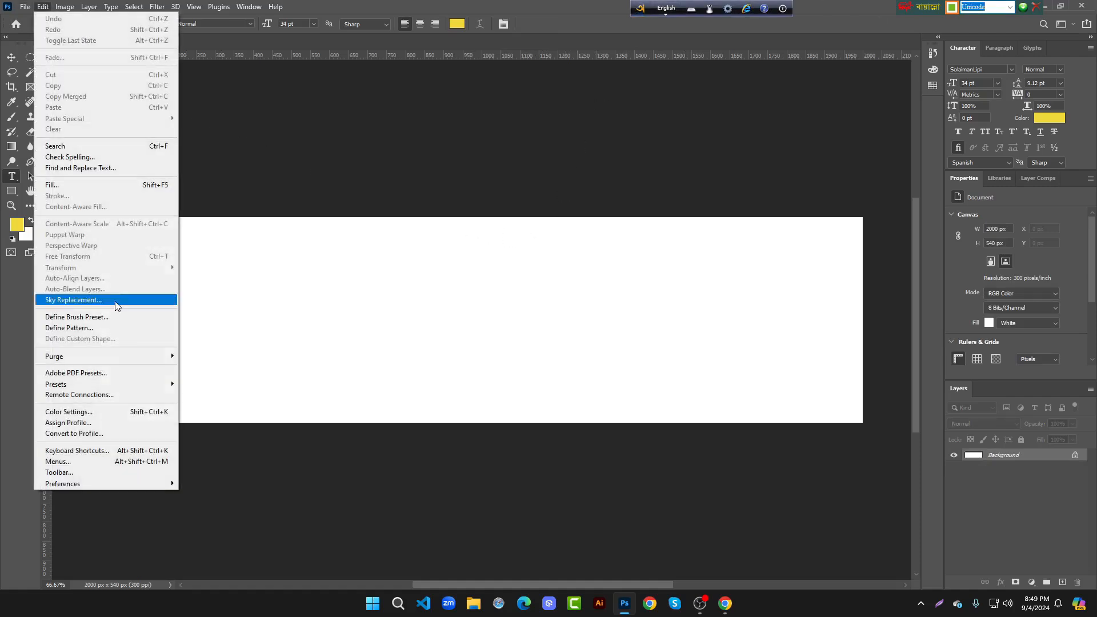
mouse_move(57, 484)
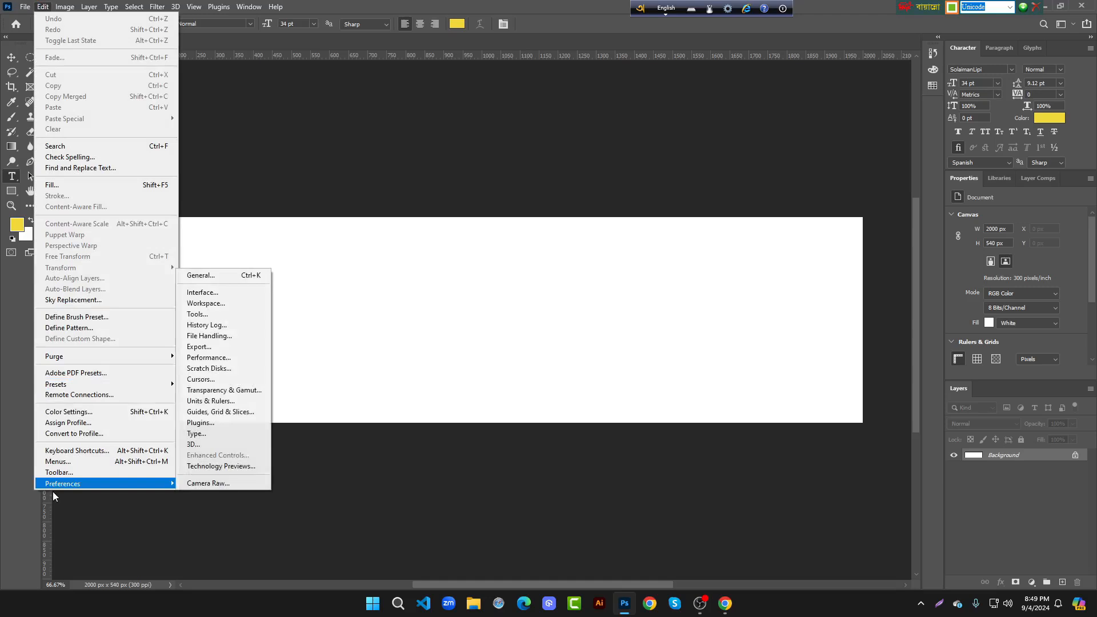
click(224, 438)
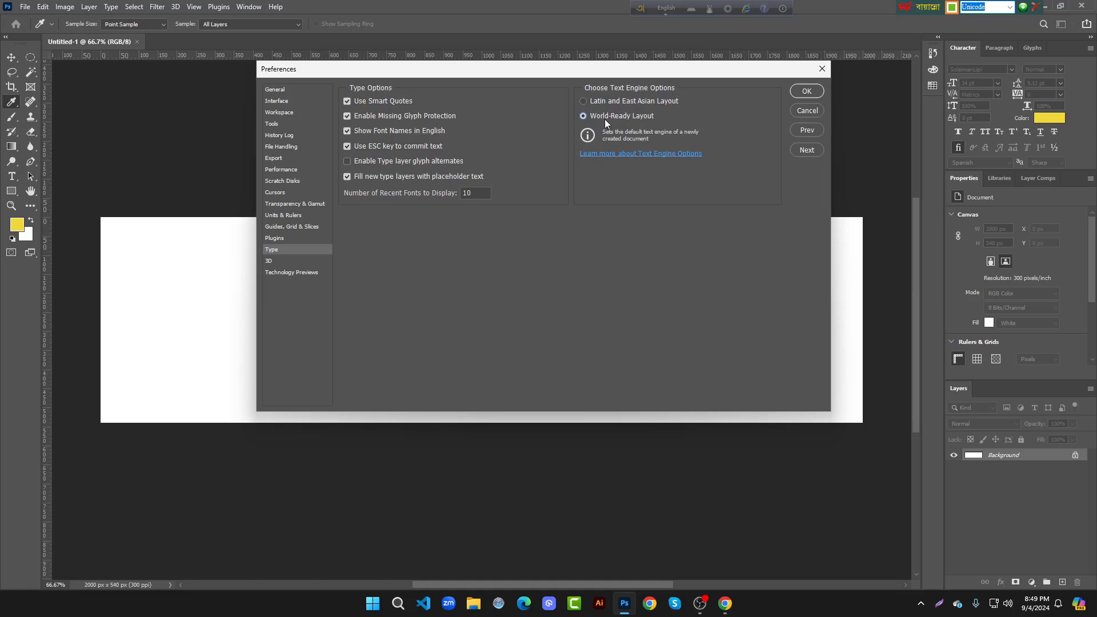
click(809, 94)
key(t)
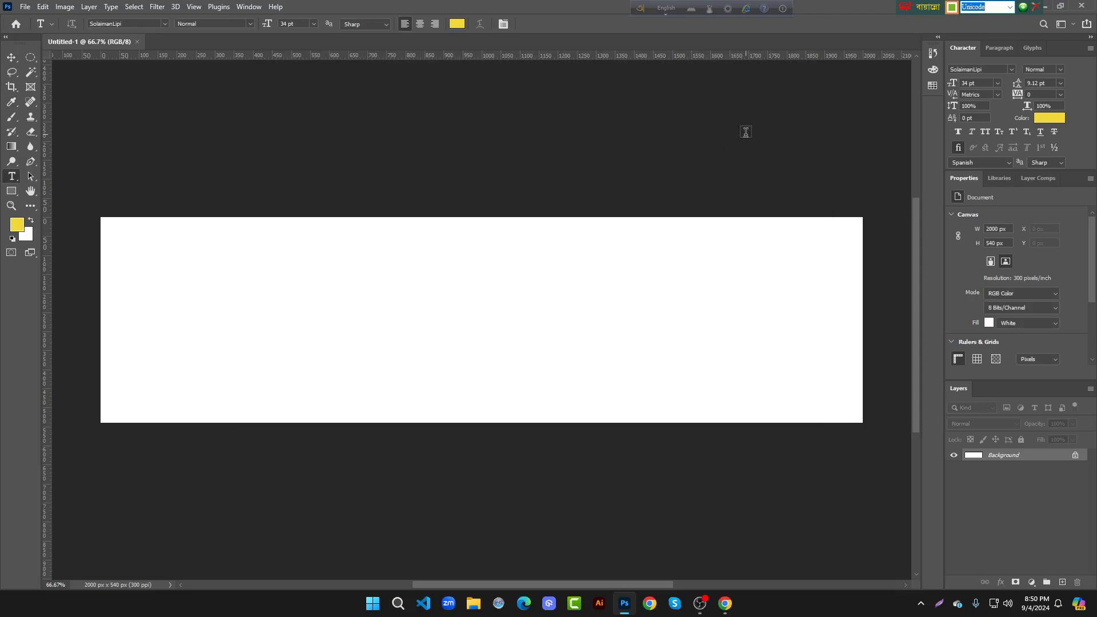
Close Photoshop and refresh the desktop
click(1081, 5)
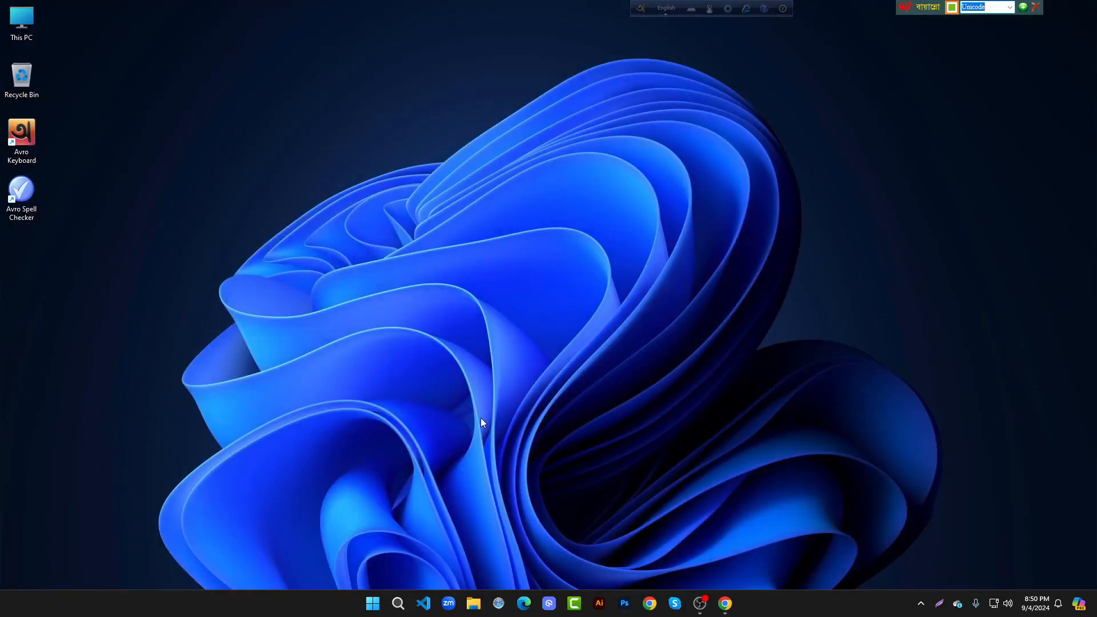
right_click(316, 189)
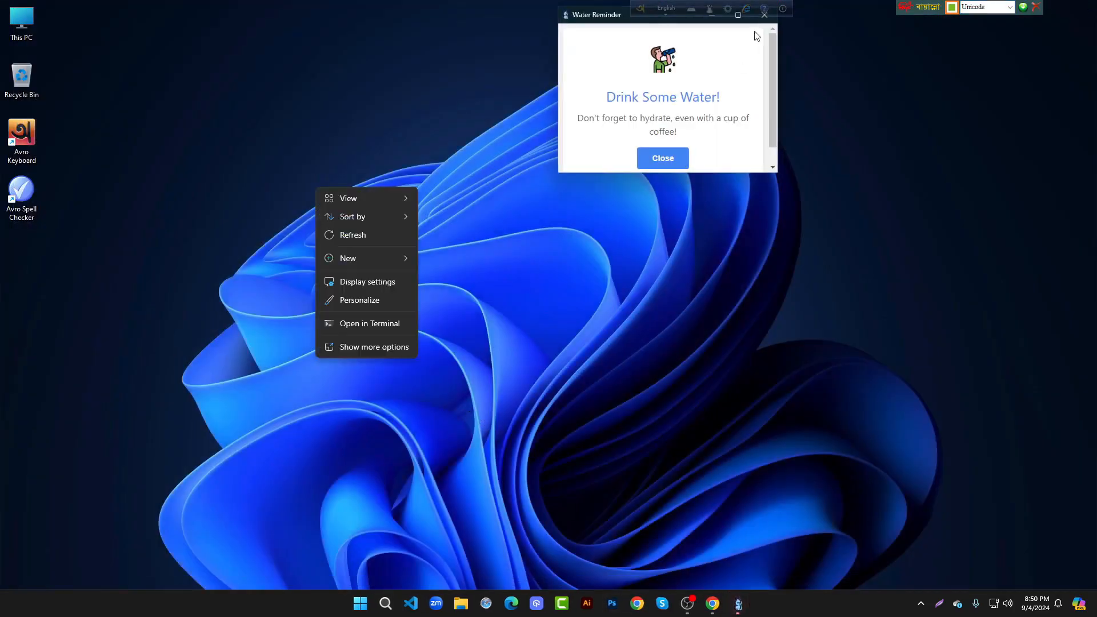
click(764, 25)
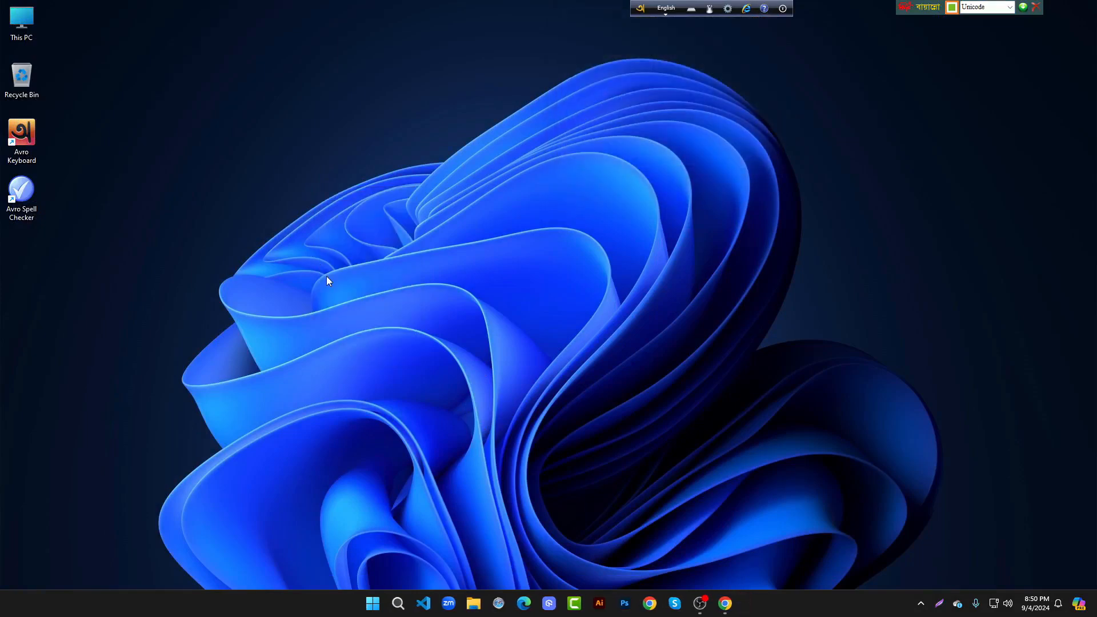
right_click(276, 206)
click(320, 253)
Reopen Photoshop and create another blank 2000 x 540 px document at 300 ppi
click(625, 603)
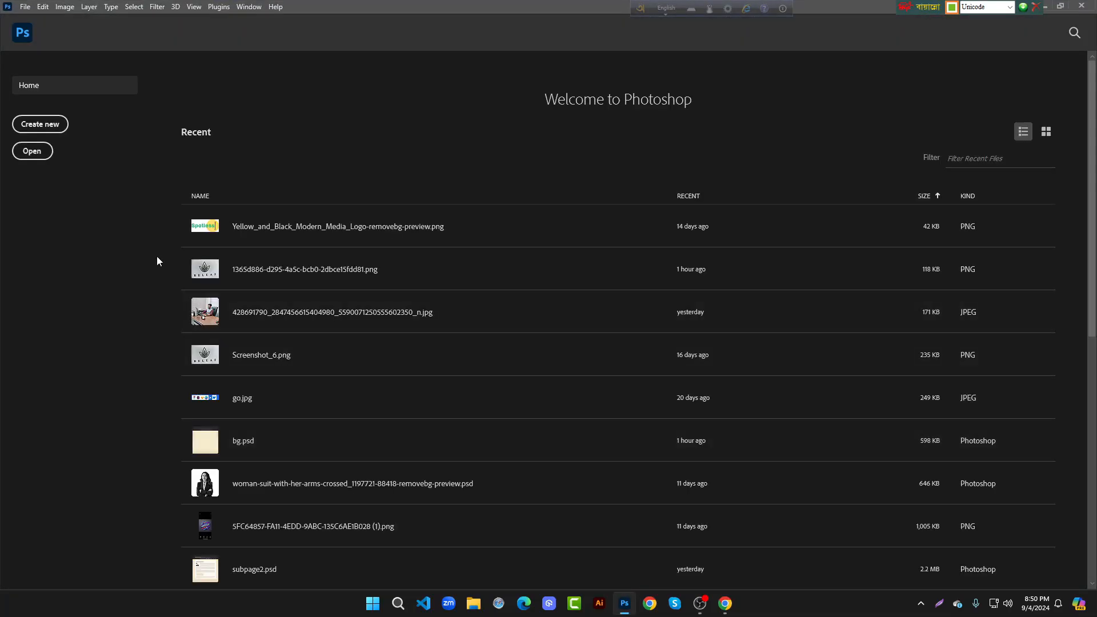
click(28, 124)
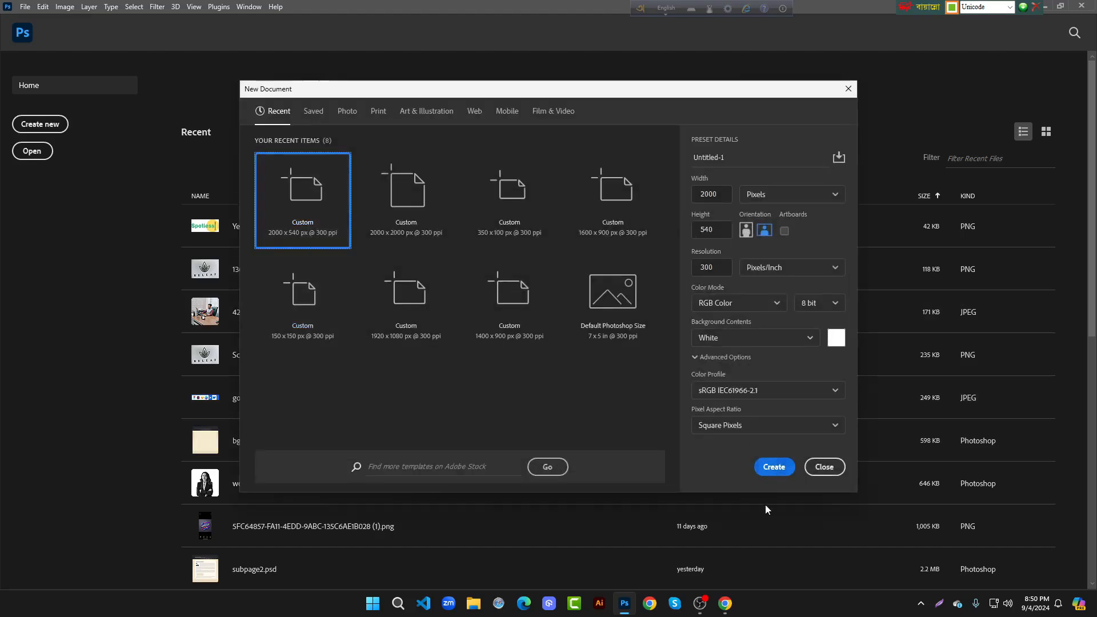
click(774, 465)
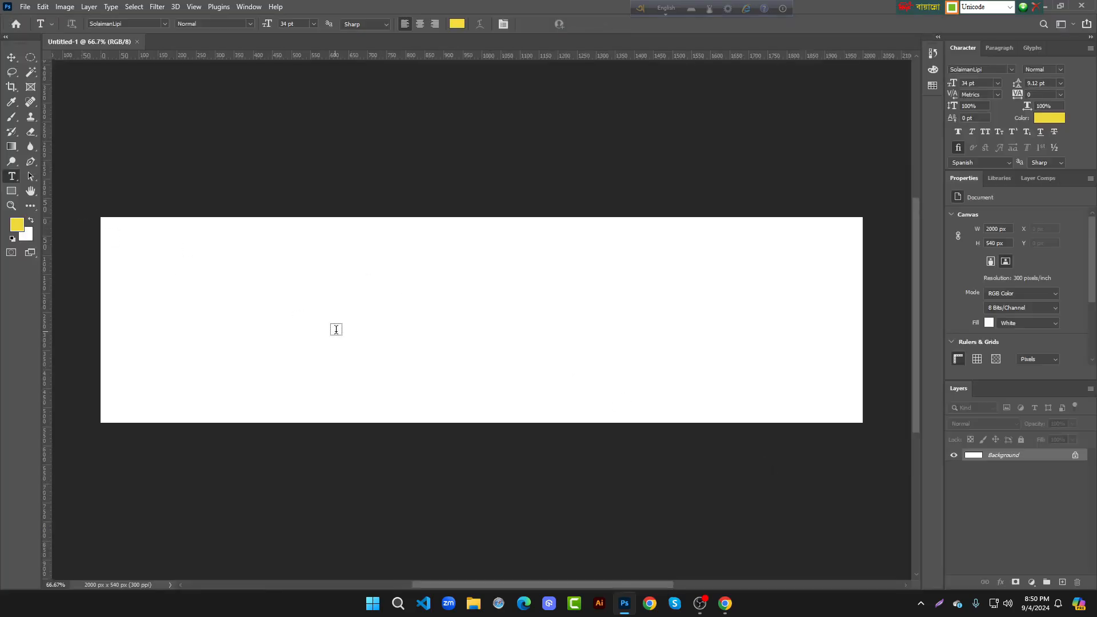
Create a text layer on the blank canvas and write "আমার সোনার বাংলা" in it with Bijoy's Unicode typing, replacing the placeholder text
click(388, 312)
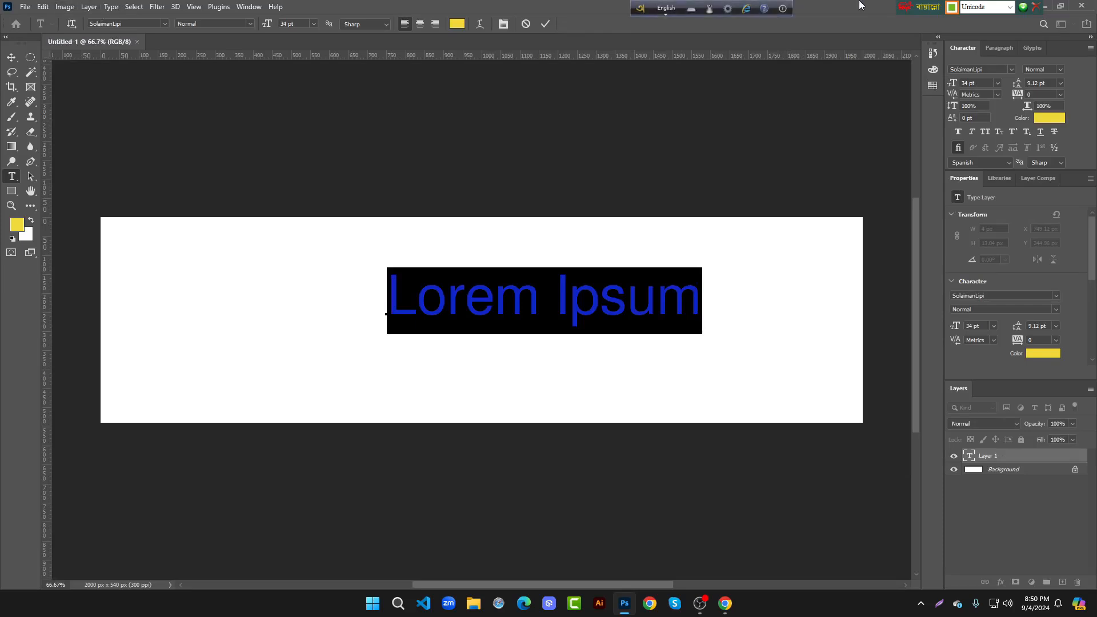
click(1010, 7)
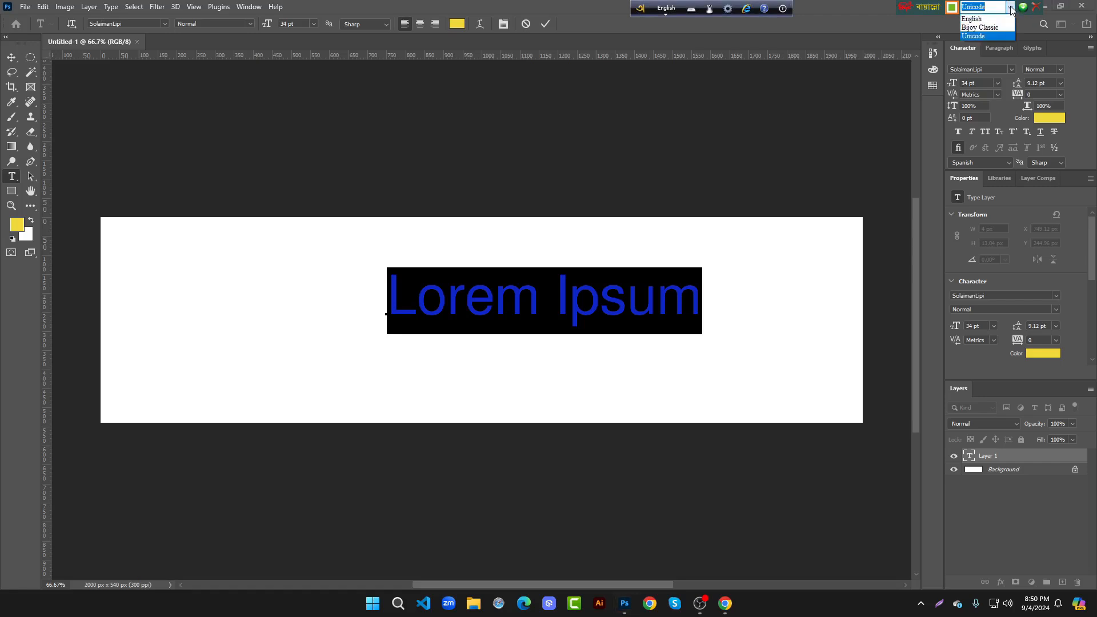
key(BackSpace)
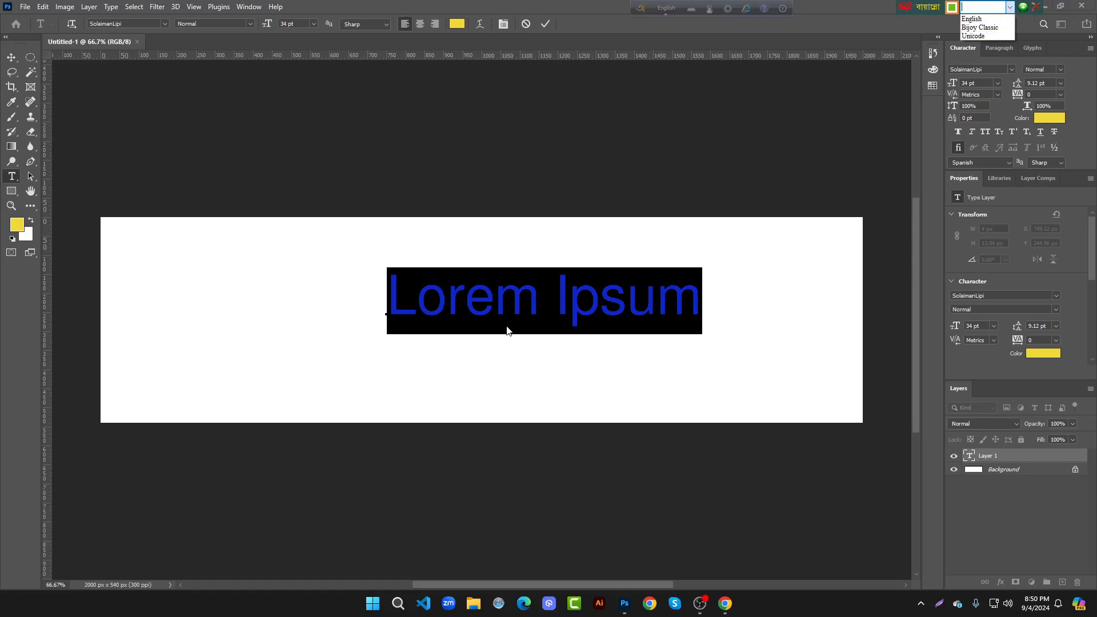
click(502, 321)
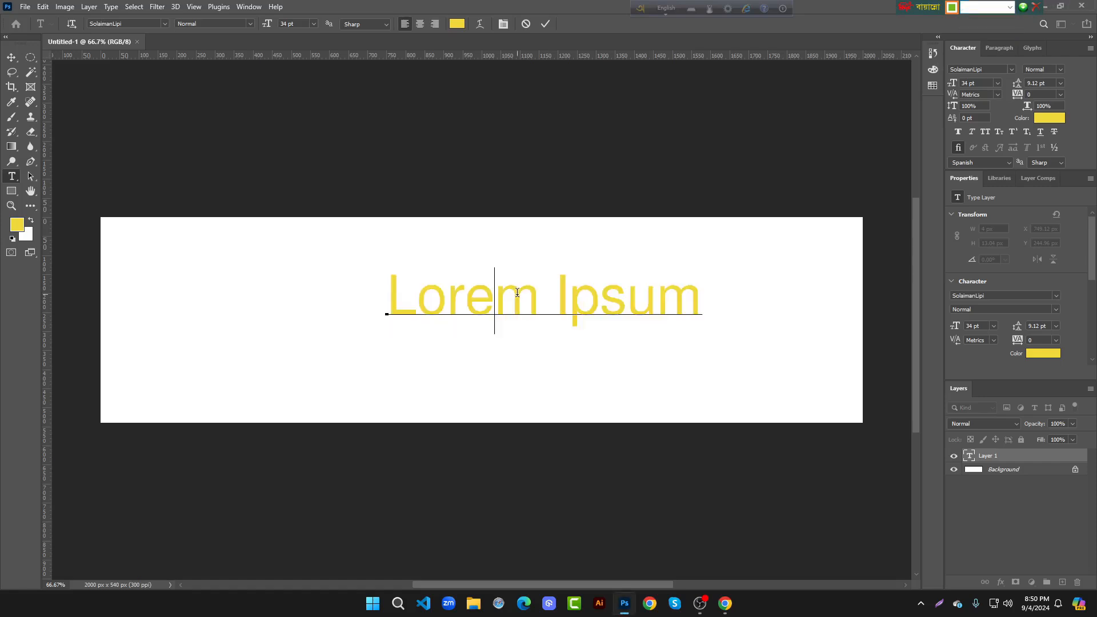
double_click(501, 321)
key(BackSpace)
key(ctrl+a)
key(Delete)
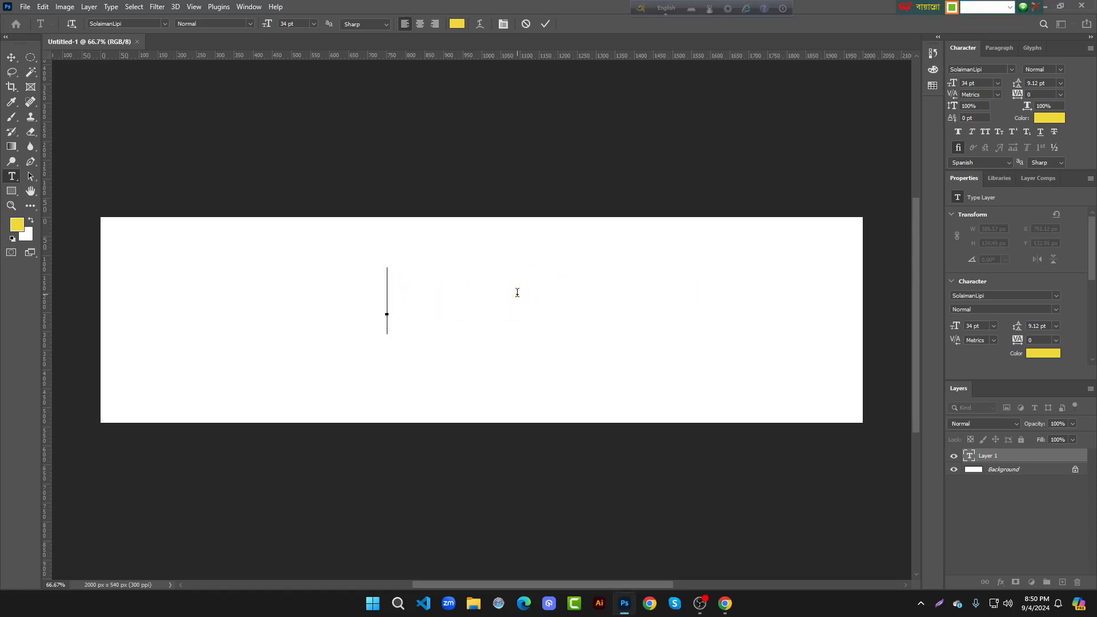
text(আমার সো)
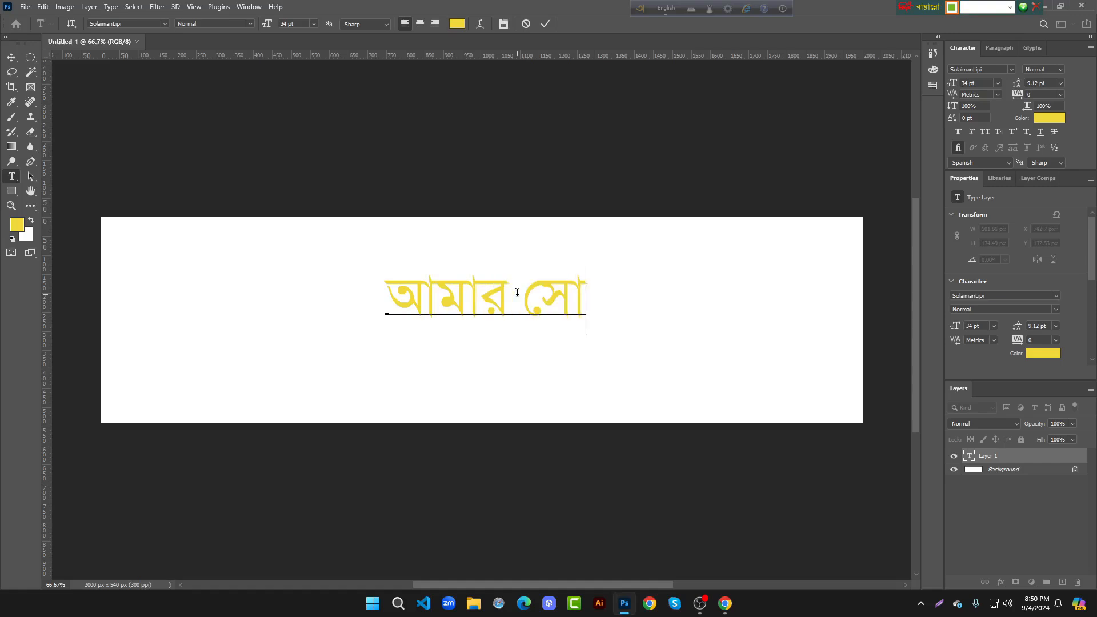
text(নার বাংলা)
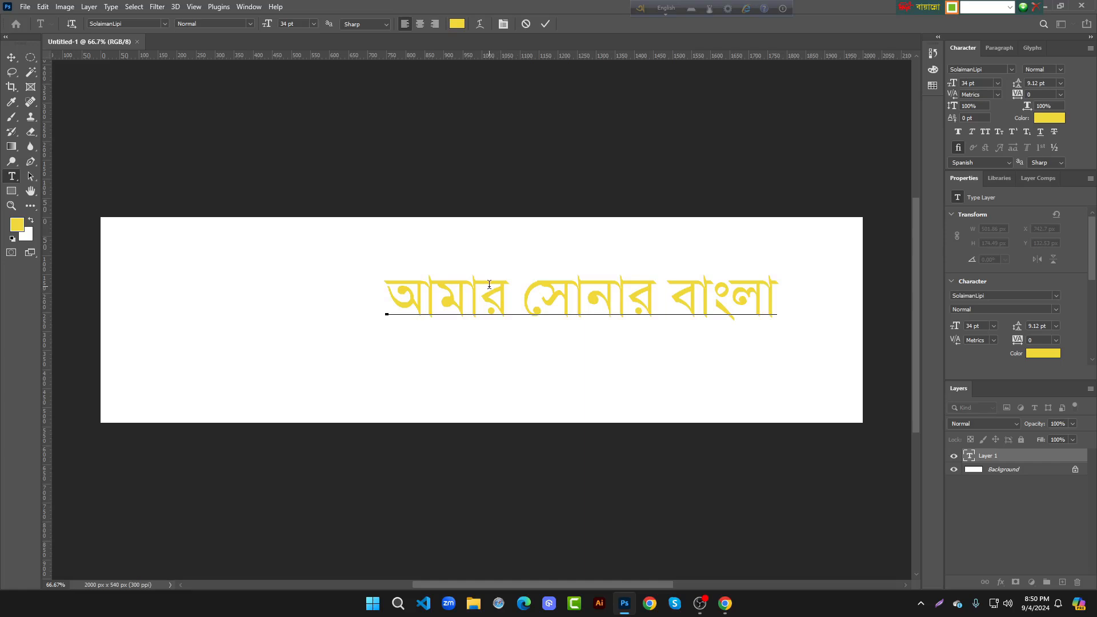
Recolour the whole "আমার সোনার বাংলা" text to black (000000) and finish editing it
key(ctrl+a)
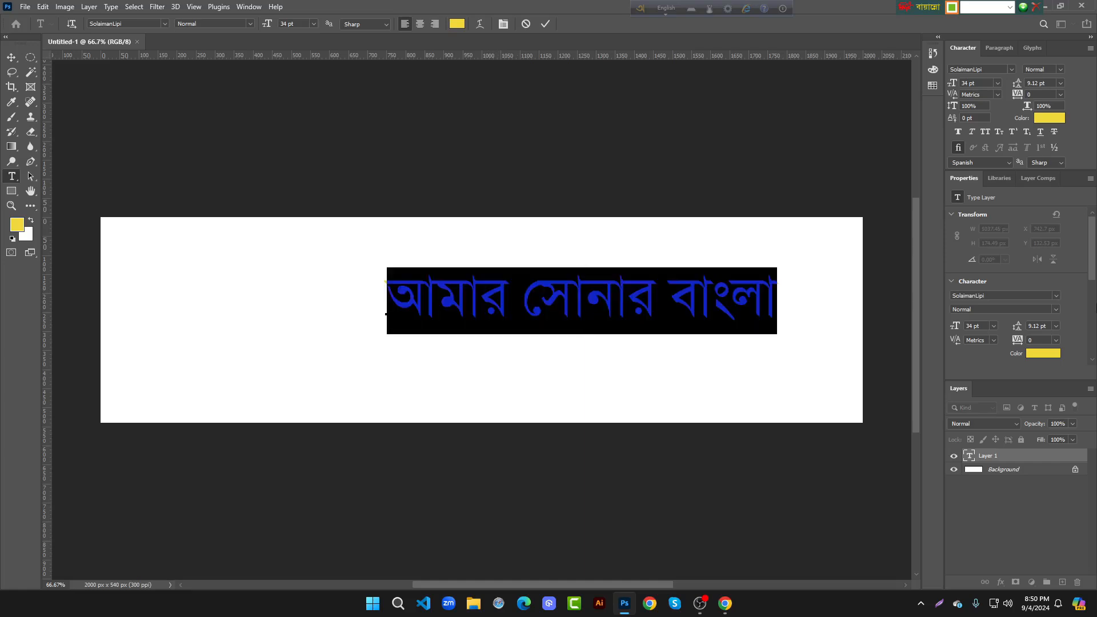
click(1044, 355)
text(000000)
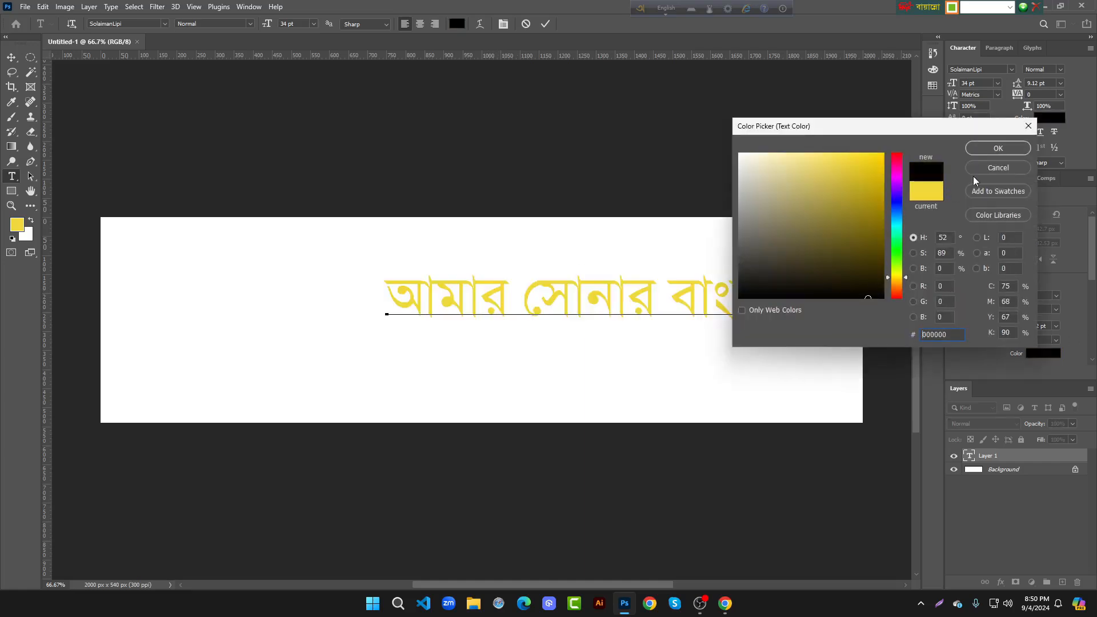
click(985, 148)
click(12, 57)
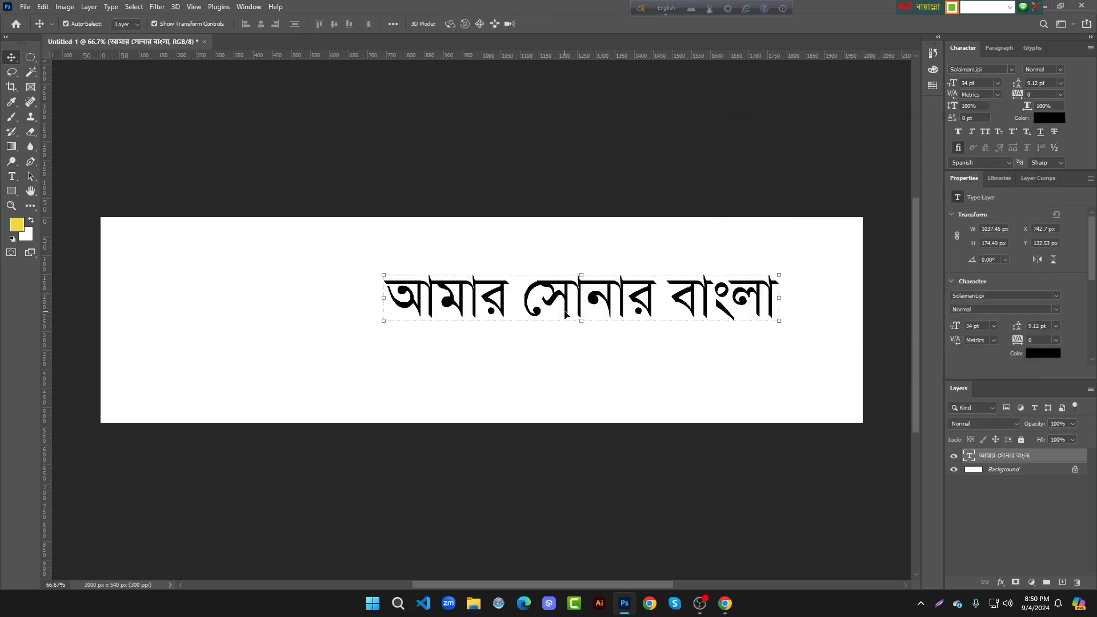
Duplicate the "আমার সোনার বাংলা" text below the original and replace the copy's wording with "পরীক্ষা"
drag(638, 299, 528, 330)
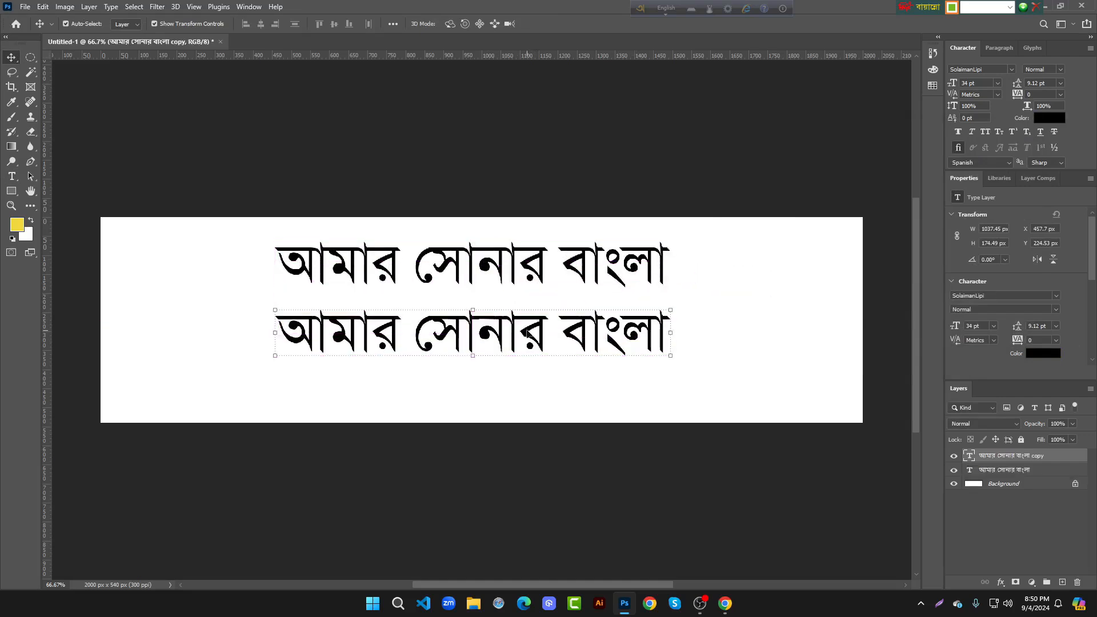
double_click(527, 329)
key(BackSpace)
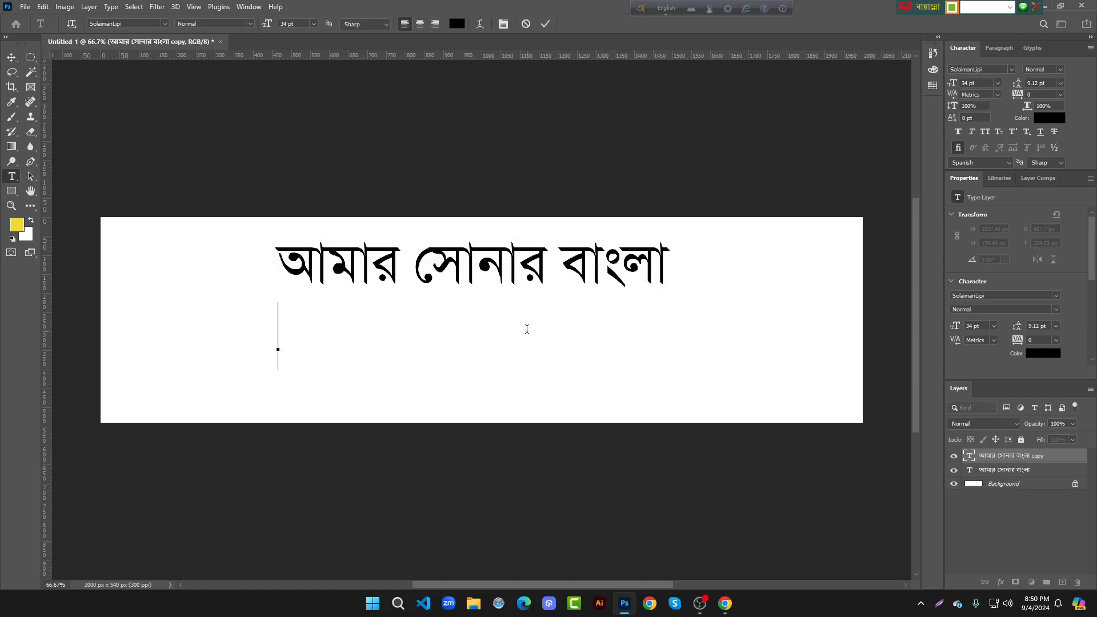
text(পরীক)
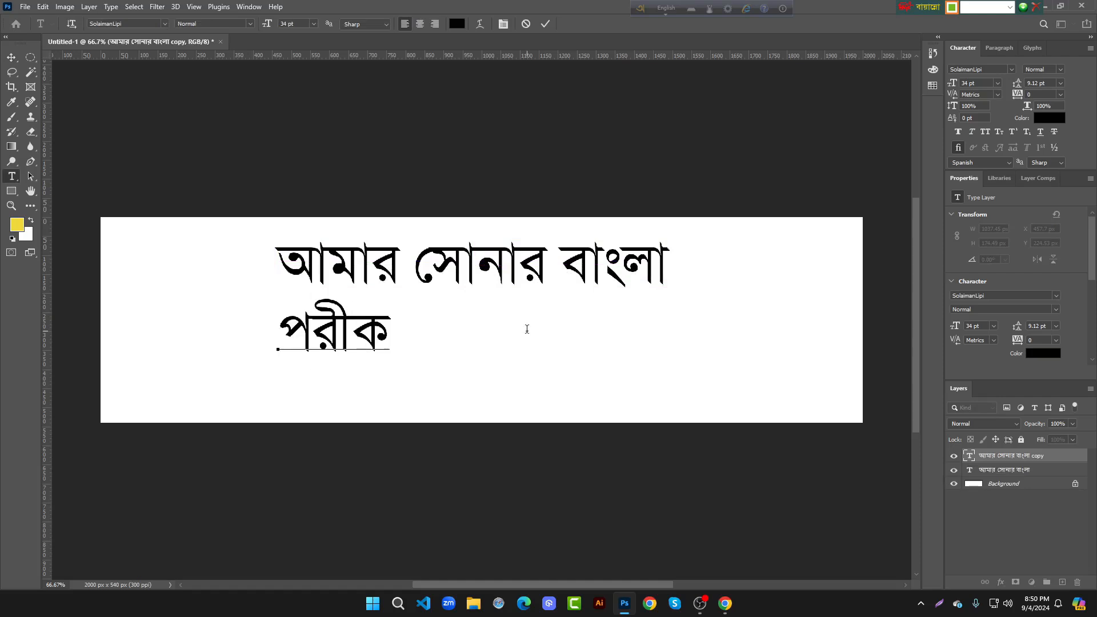
text(্ষা)
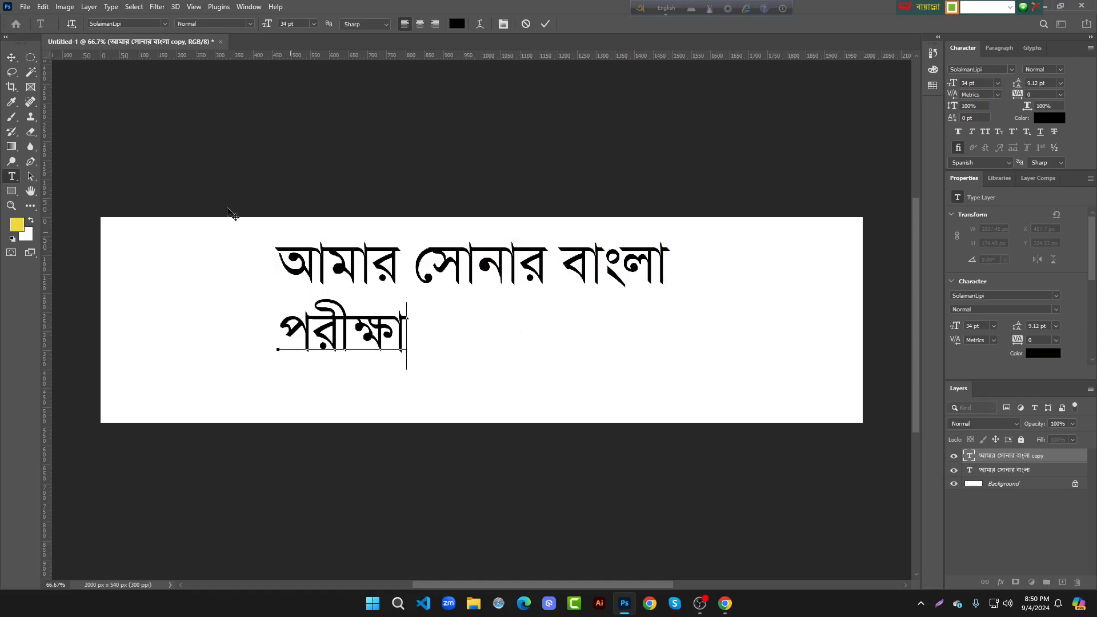
click(11, 58)
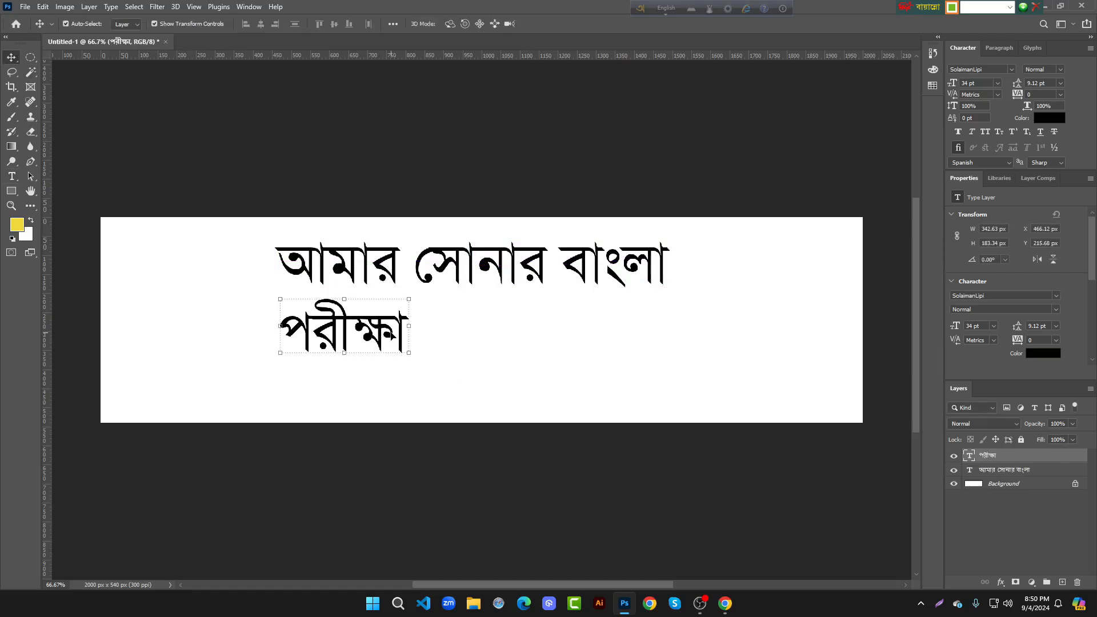
Delete both Bangla text layers and set Bijoy's typing mode to English
drag(235, 241, 768, 384)
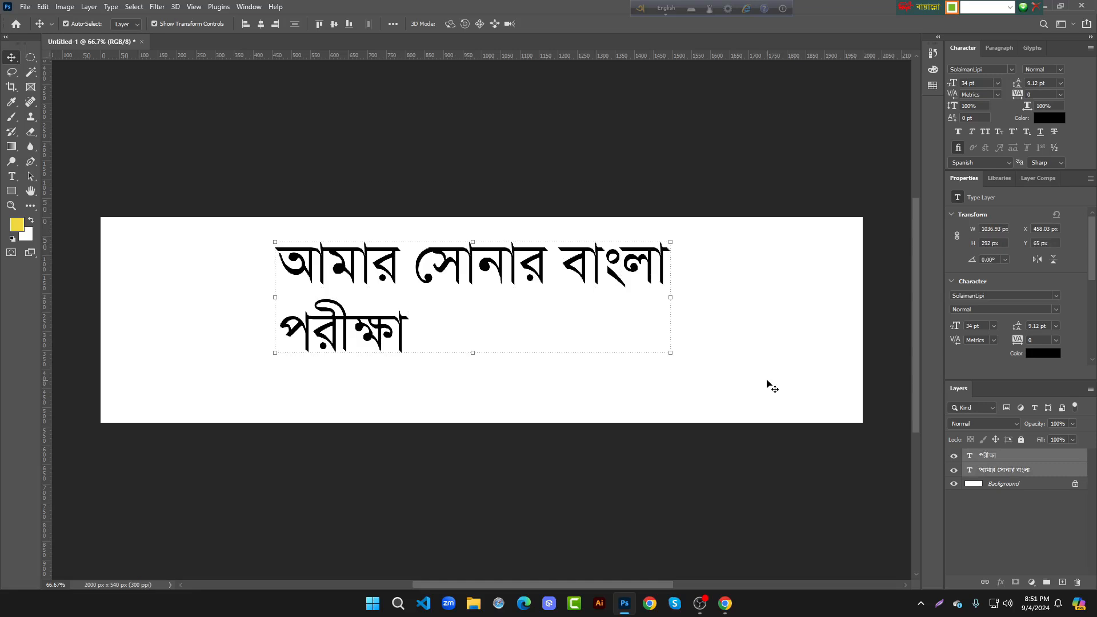
key(Delete)
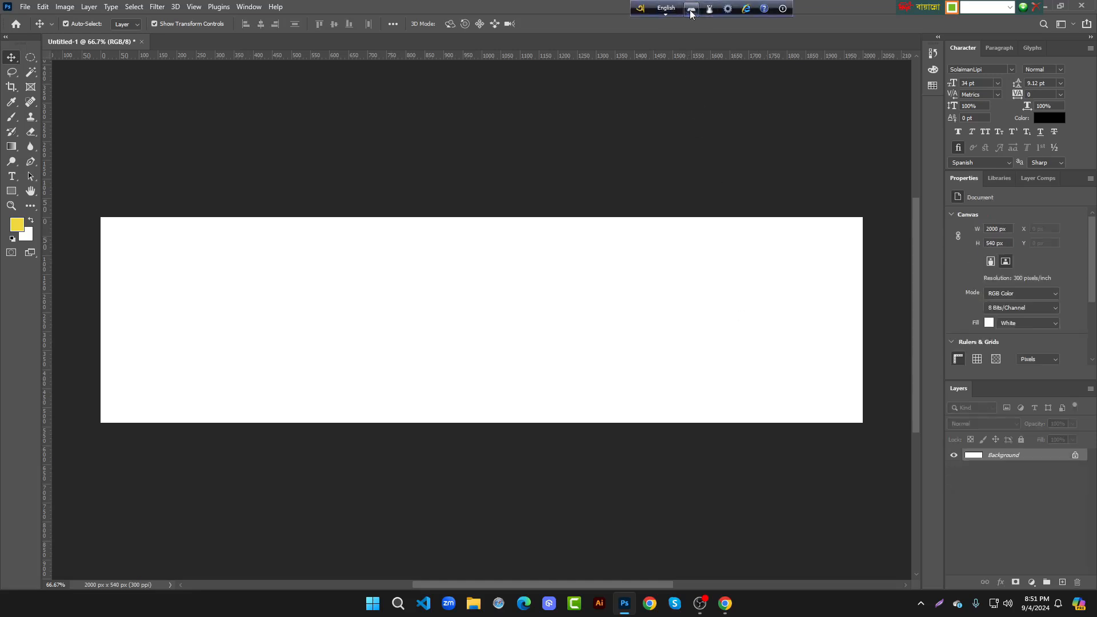
click(1009, 6)
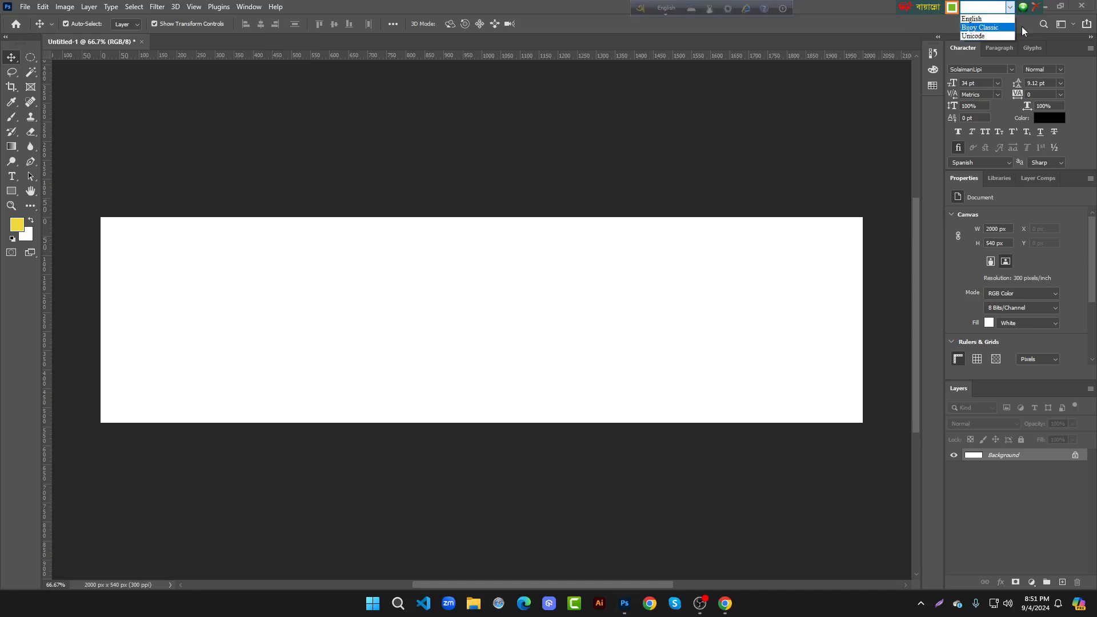
click(977, 29)
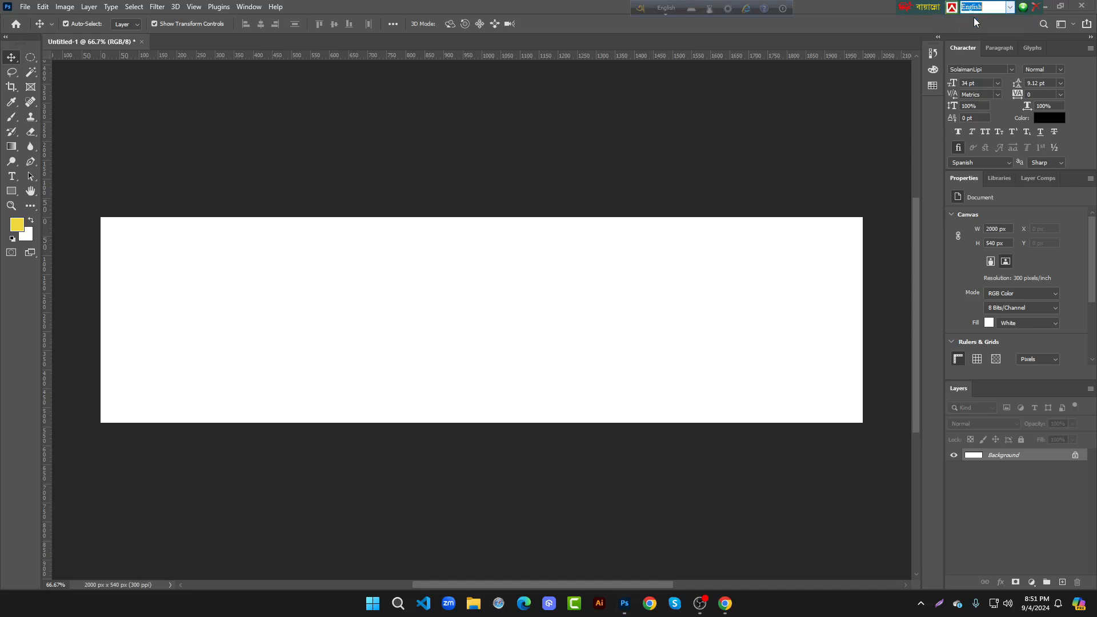
Start a text layer in the upper part of the canvas, switch the Avro keyboard to বাংলা, and clear the placeholder text
click(14, 175)
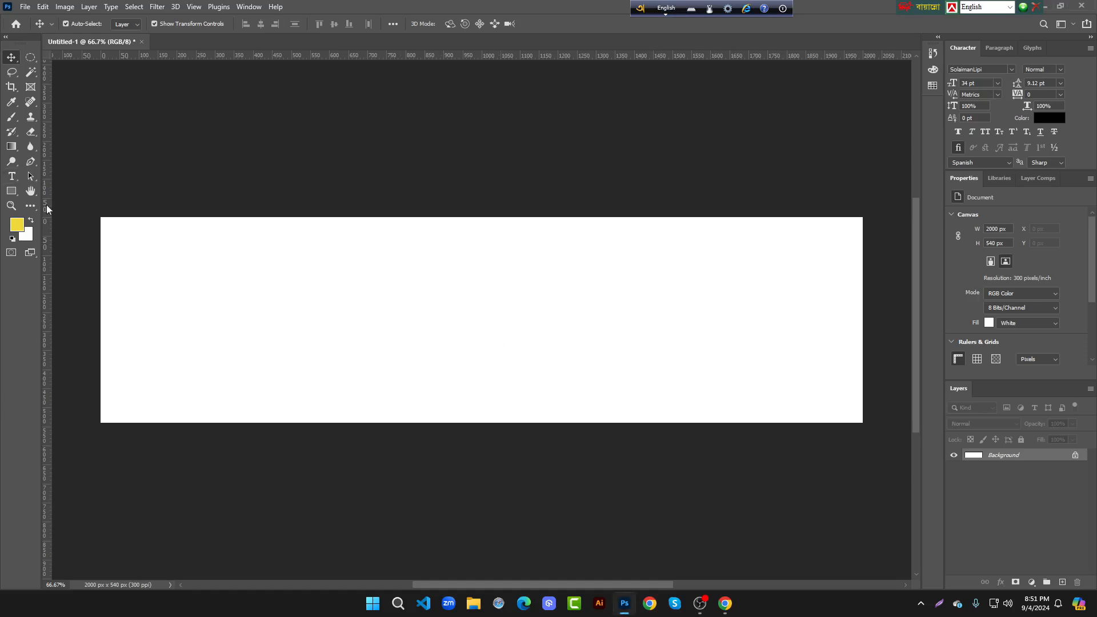
click(19, 177)
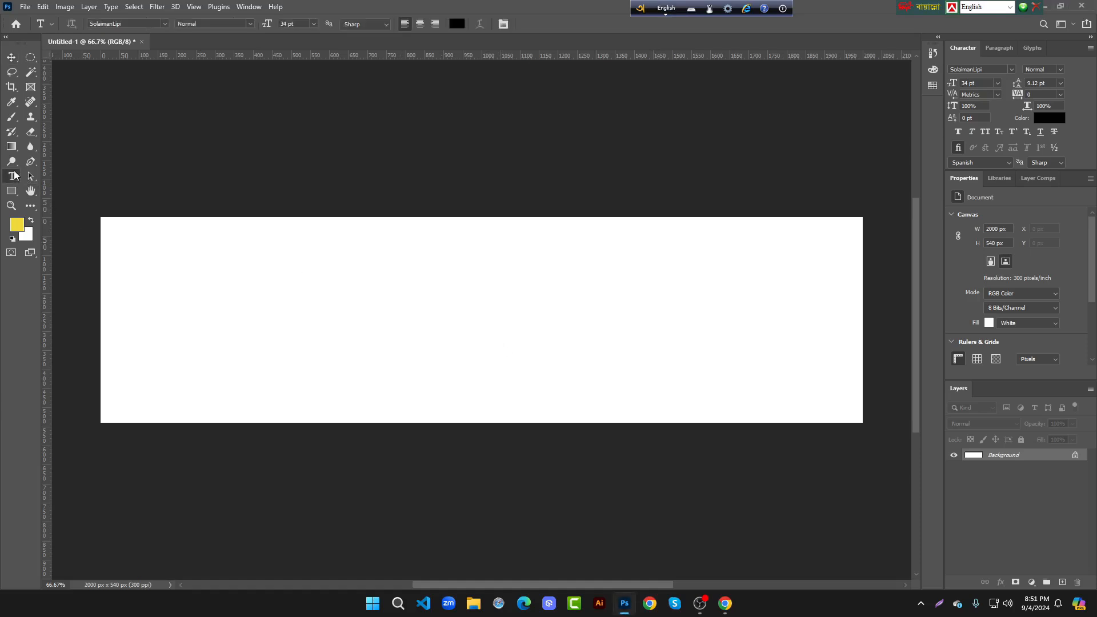
click(412, 292)
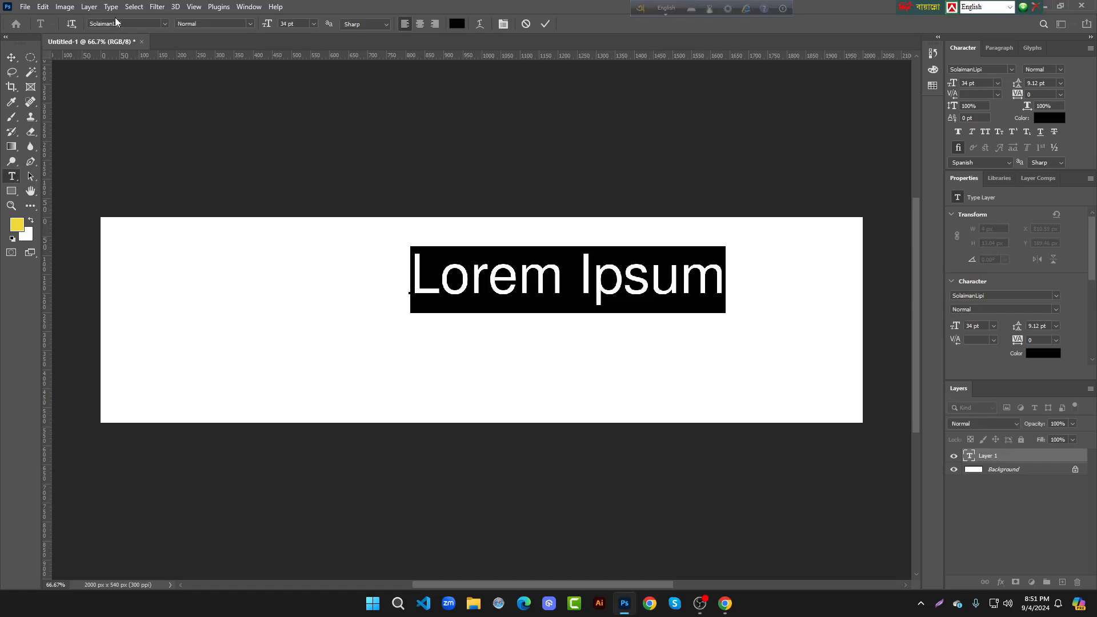
click(666, 8)
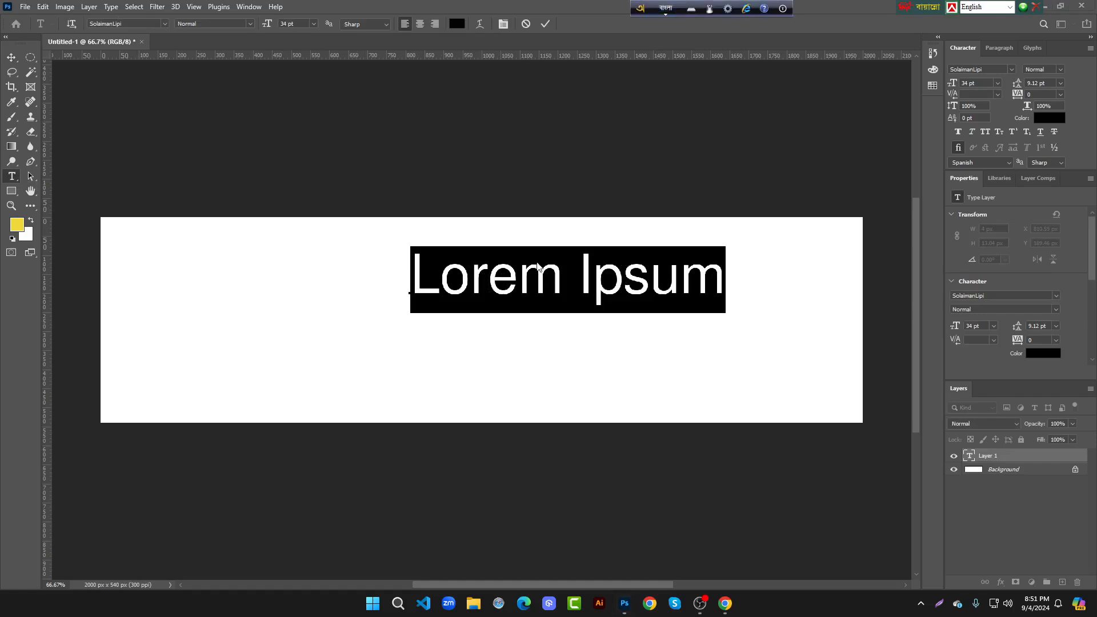
double_click(537, 266)
key(ctrl+a)
key(BackSpace)
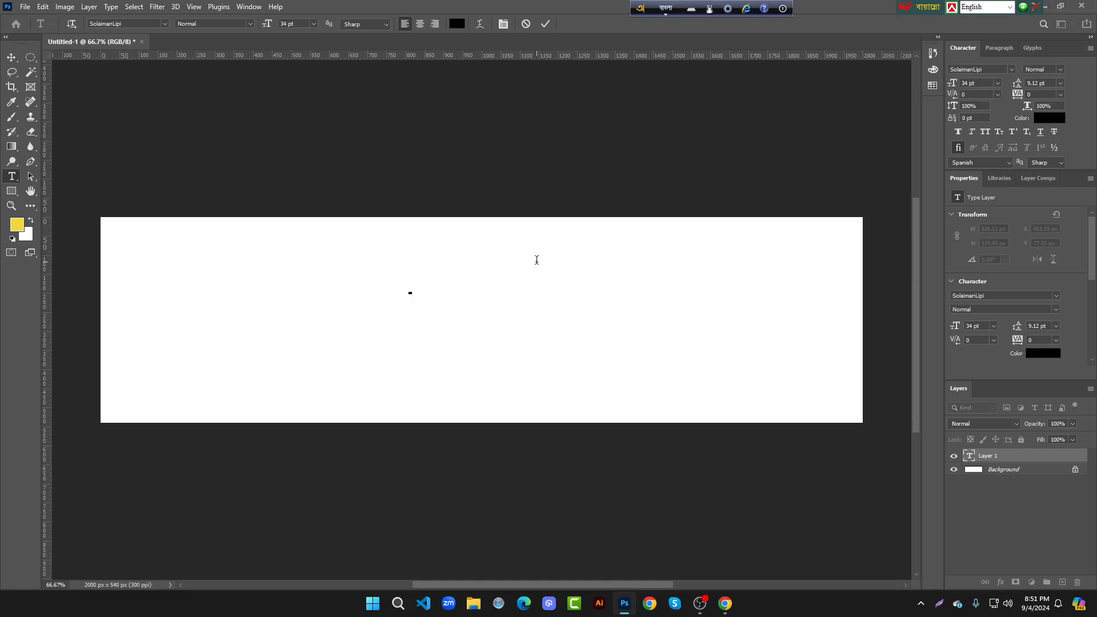
Write "আমার" phonetically as "amar" in the empty text layer, followed by a space
text(amr)
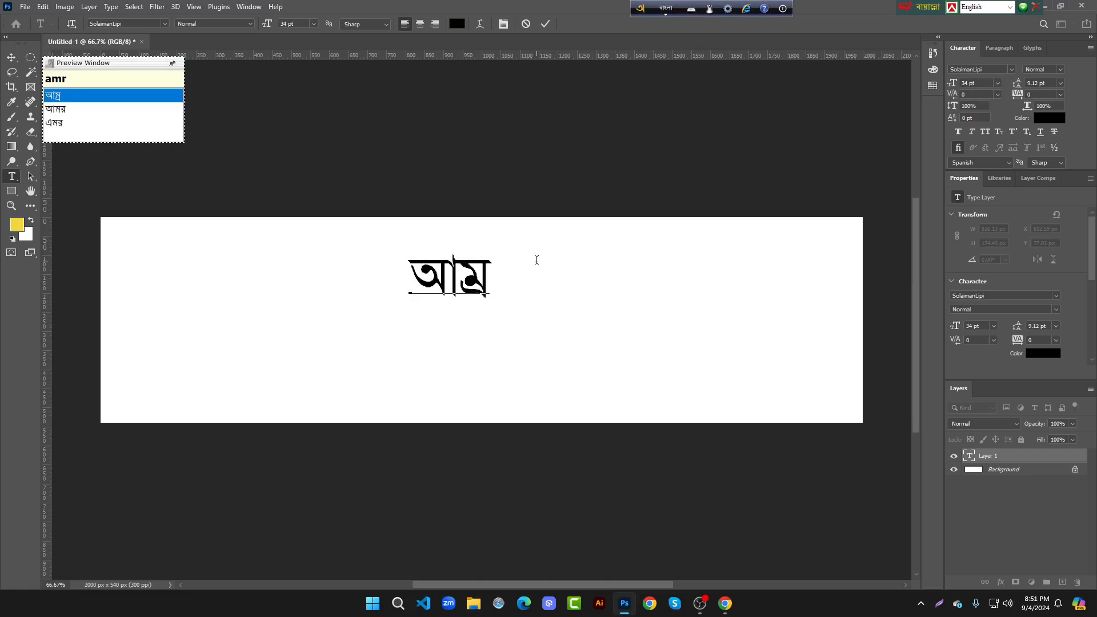
key(BackSpace)
text(f)
key(BackSpace)
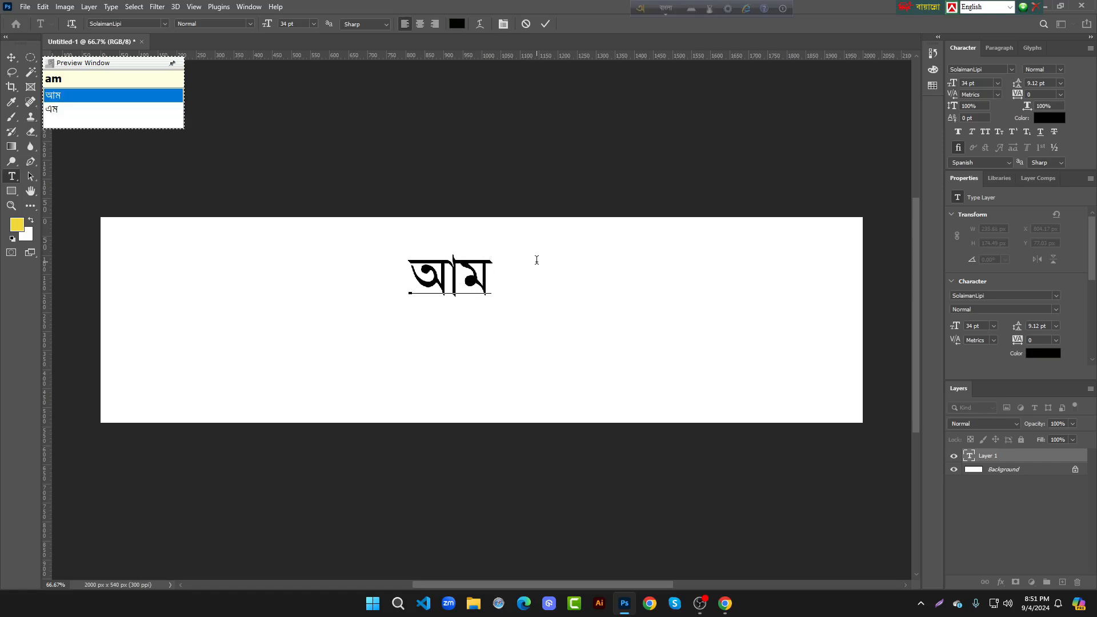
text(h)
key(BackSpace)
text(ab)
key(BackSpace)
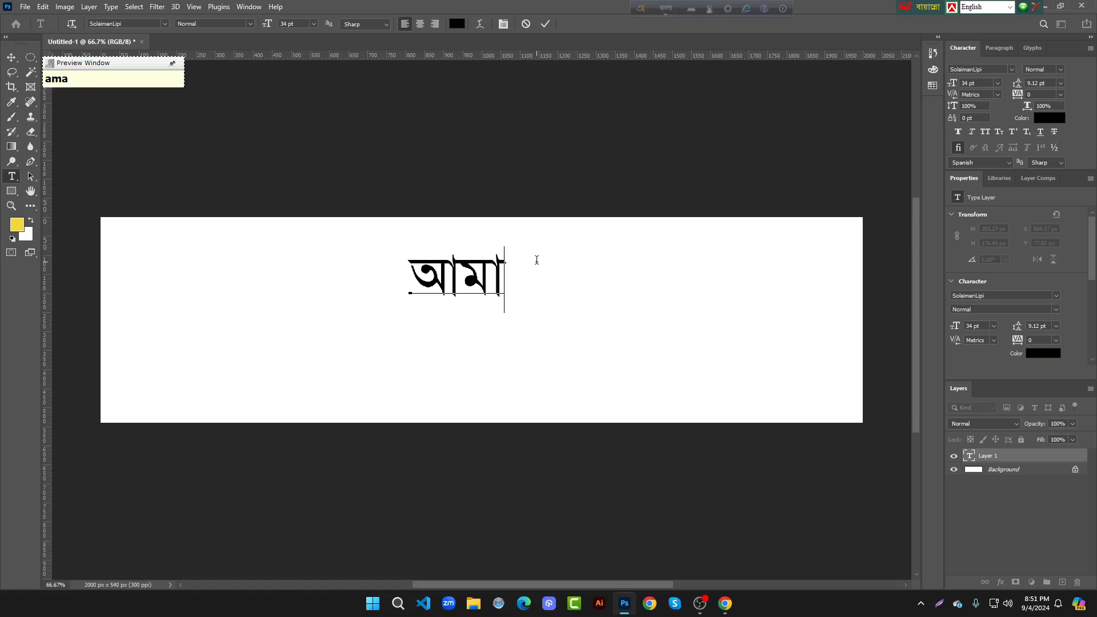
text(v)
key(BackSpace)
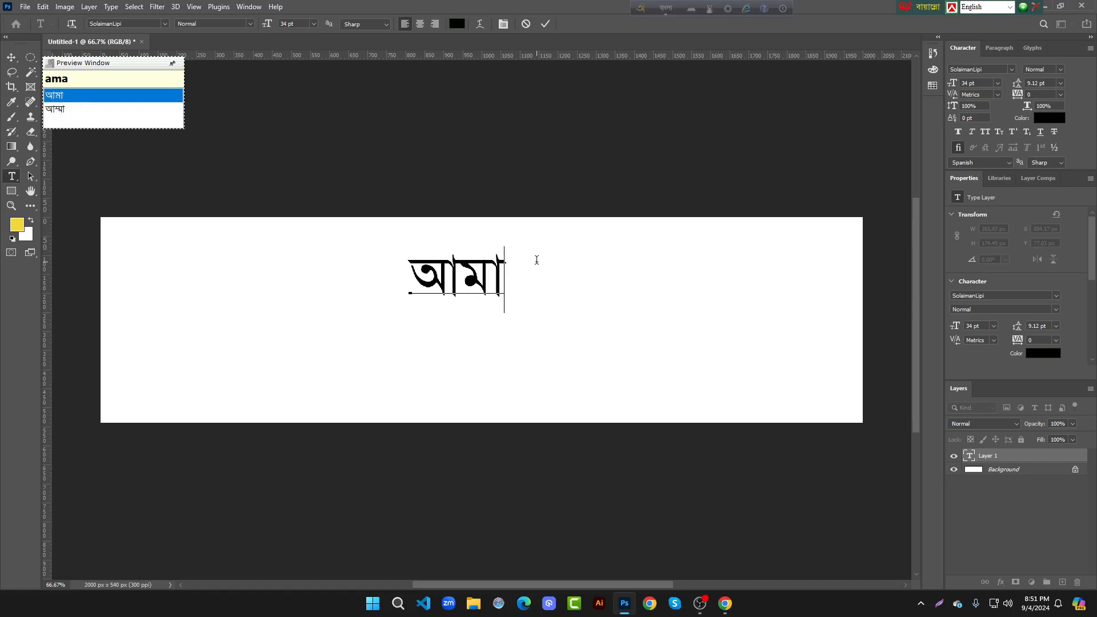
text(r )
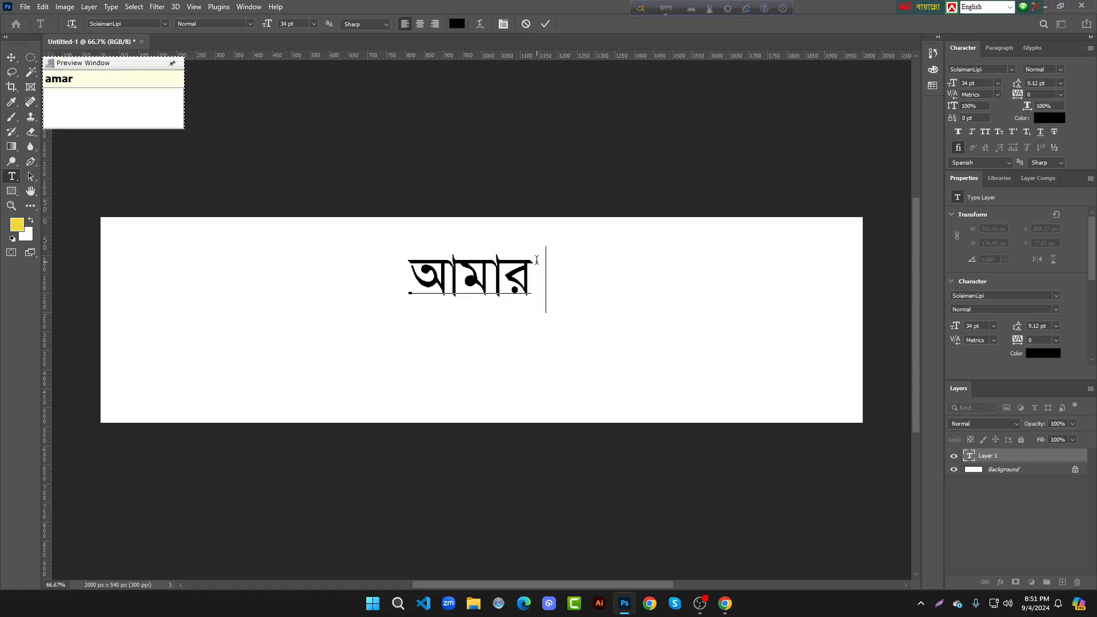
Complete the line with "সোনার বাংলা", spelled phonetically as "sonar bangla", and commit the text layer
text(c)
key(BackSpace)
text(sonar)
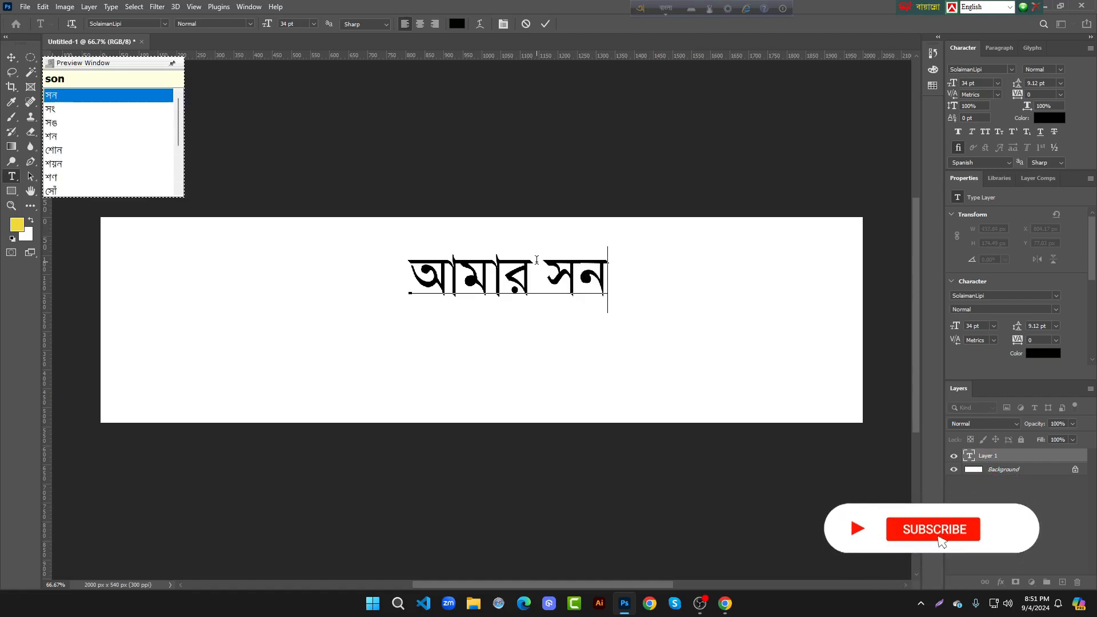
text( bangl)
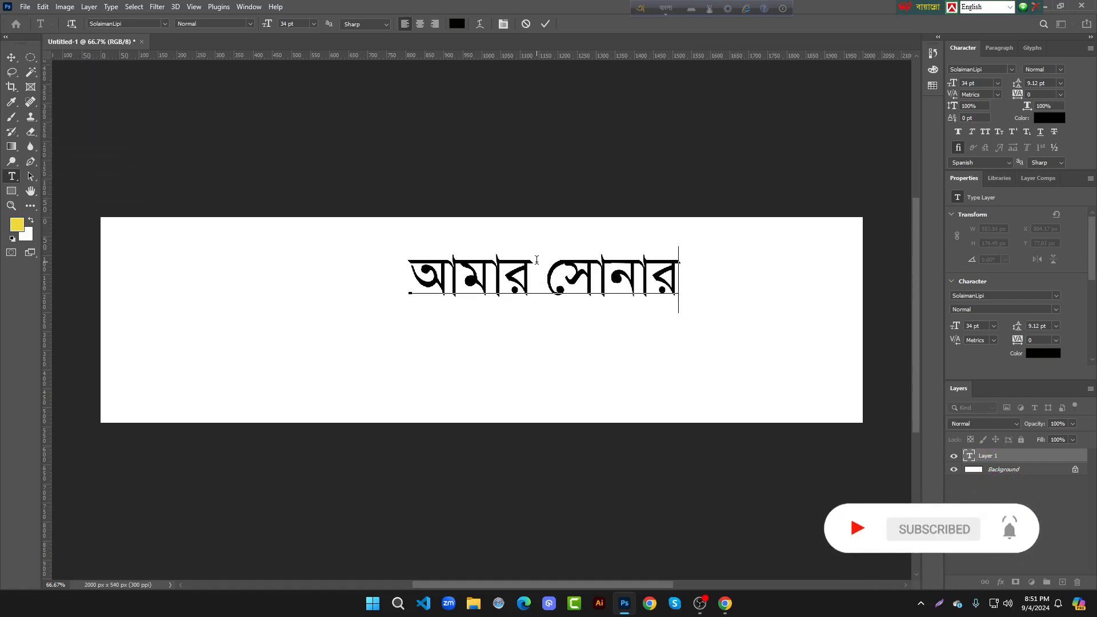
text(a)
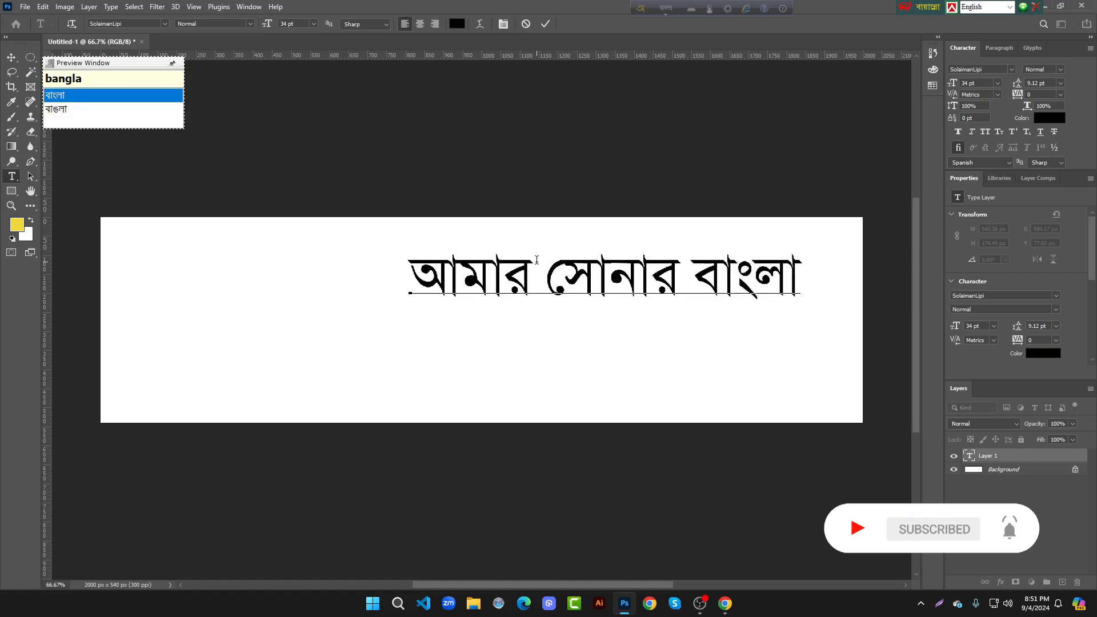
click(11, 57)
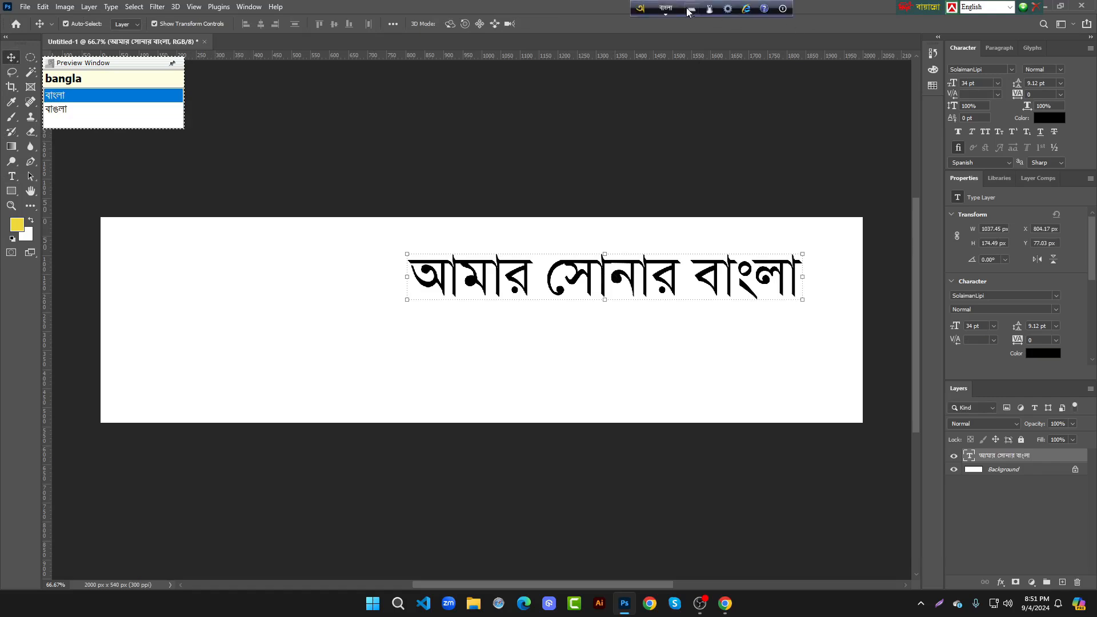
Switch the Avro keyboard to English, set the "আমার সোনার বাংলা" text to the SutonnyMJ Bold font, and deselect the layer
click(666, 9)
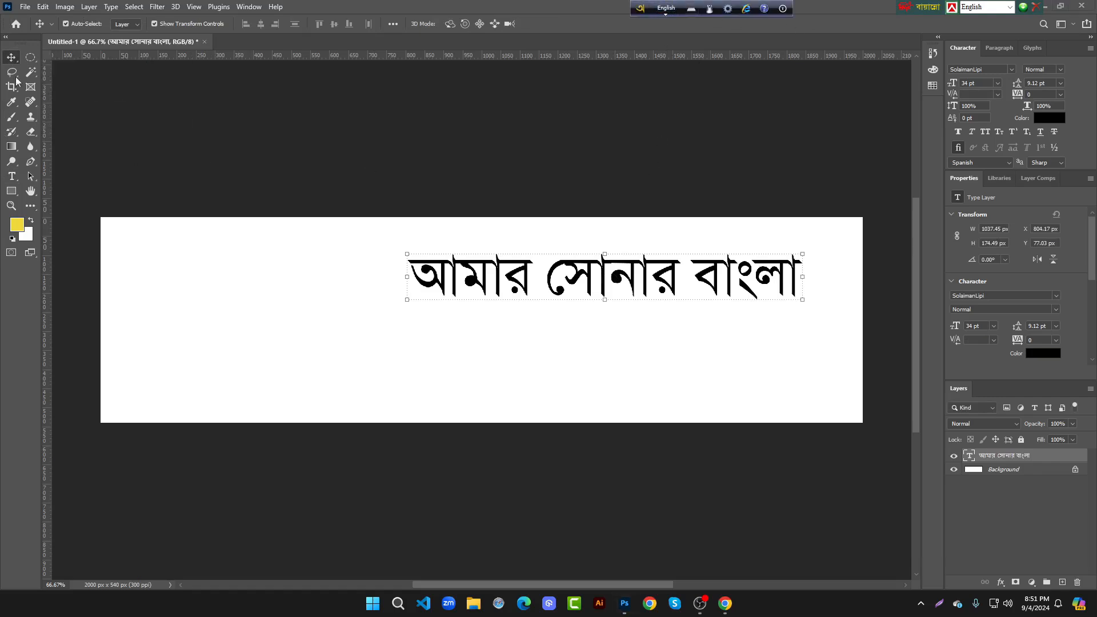
double_click(542, 271)
click(121, 23)
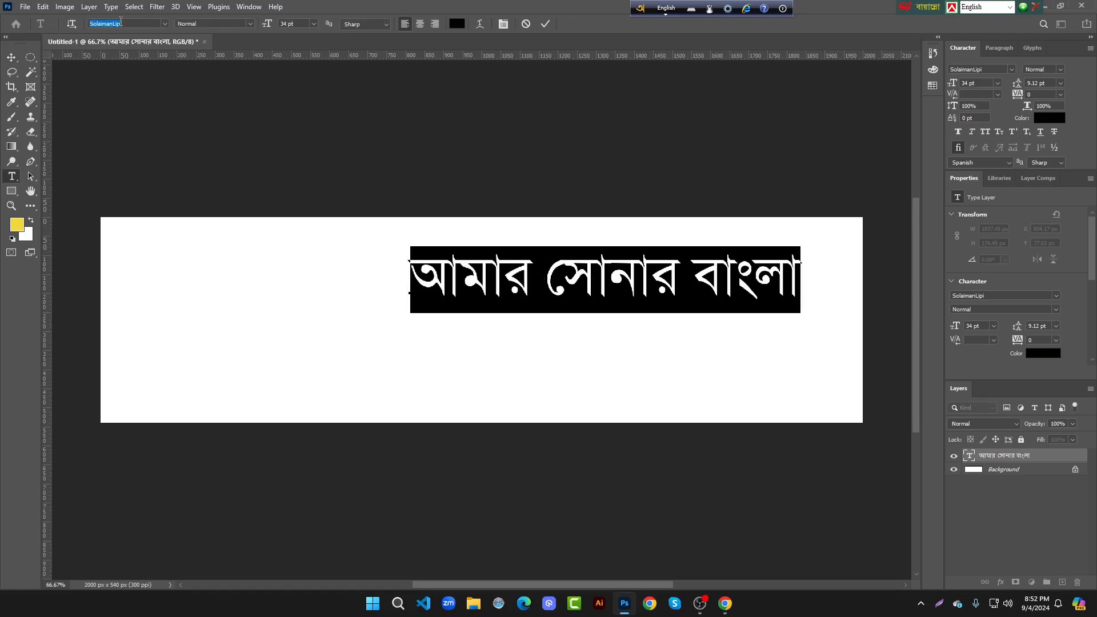
text(su)
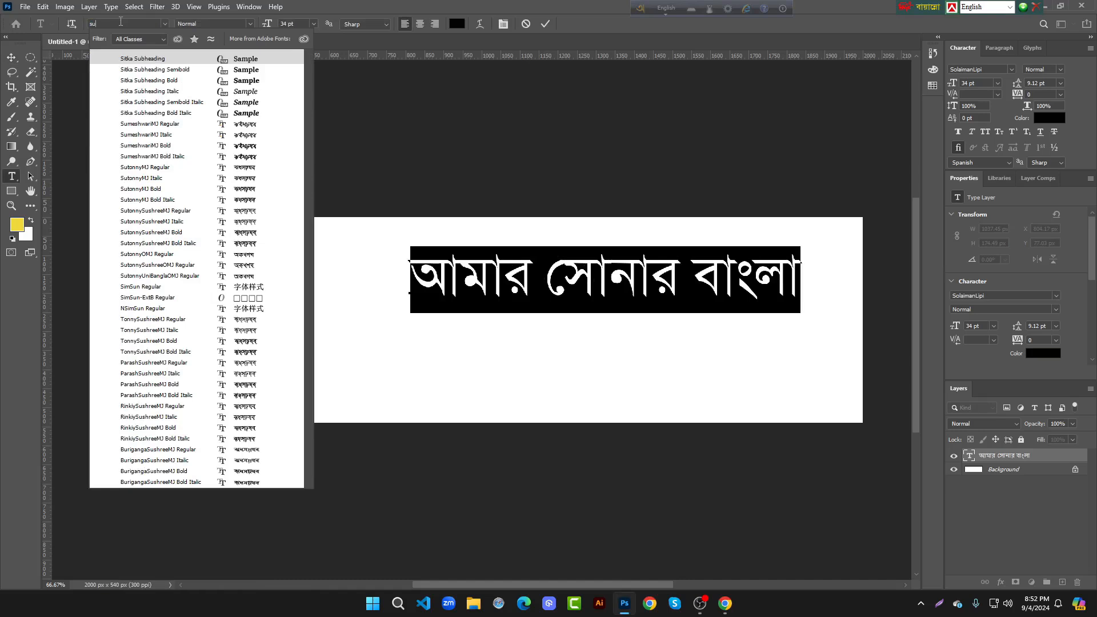
text(tonnyMJ)
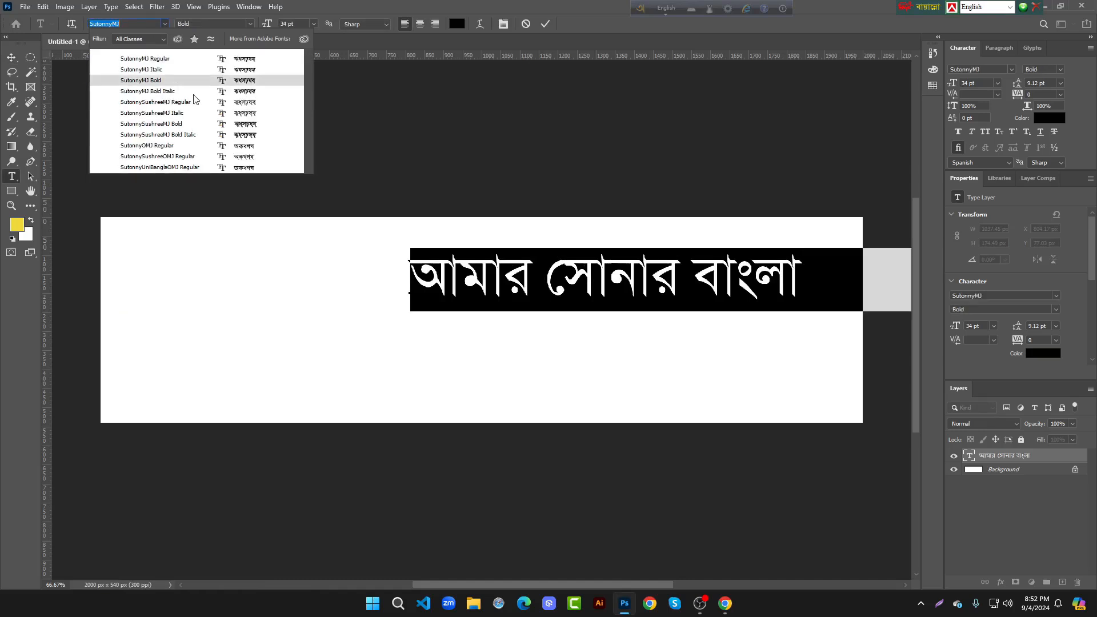
click(176, 80)
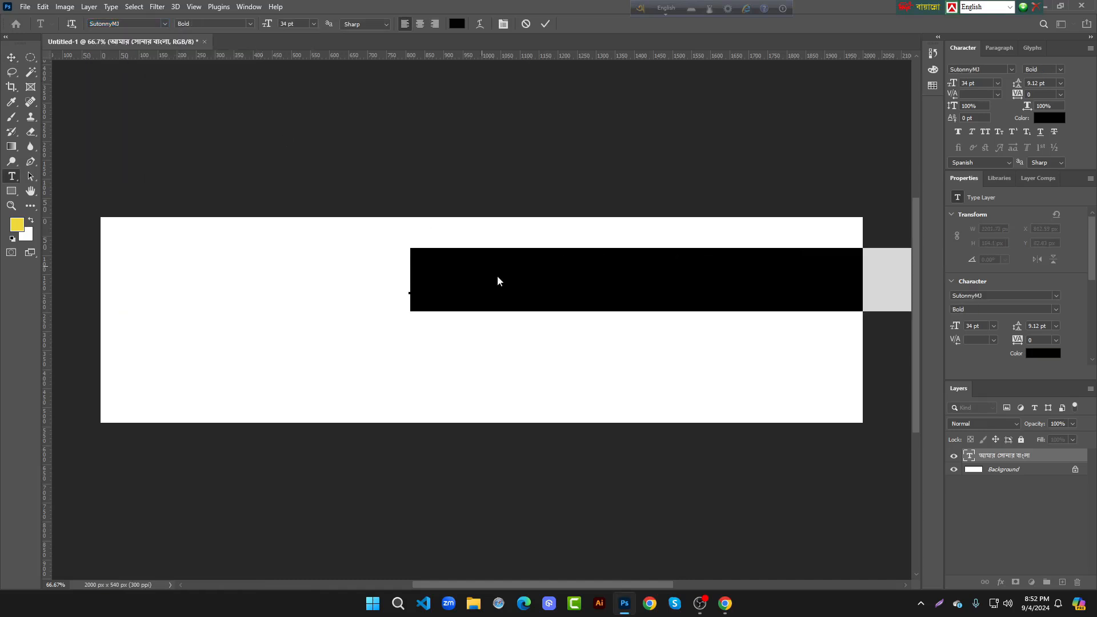
key(ctrl+Return)
key(v)
click(480, 266)
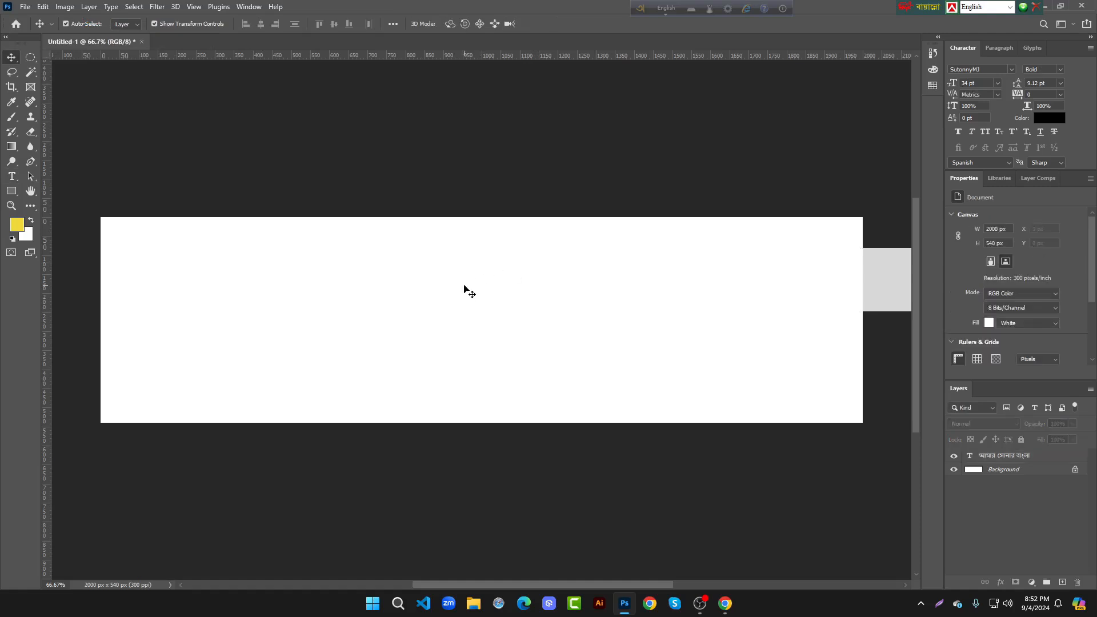
Start a new SutonnyMJ text layer in the upper middle of the canvas and clear its placeholder text
click(11, 176)
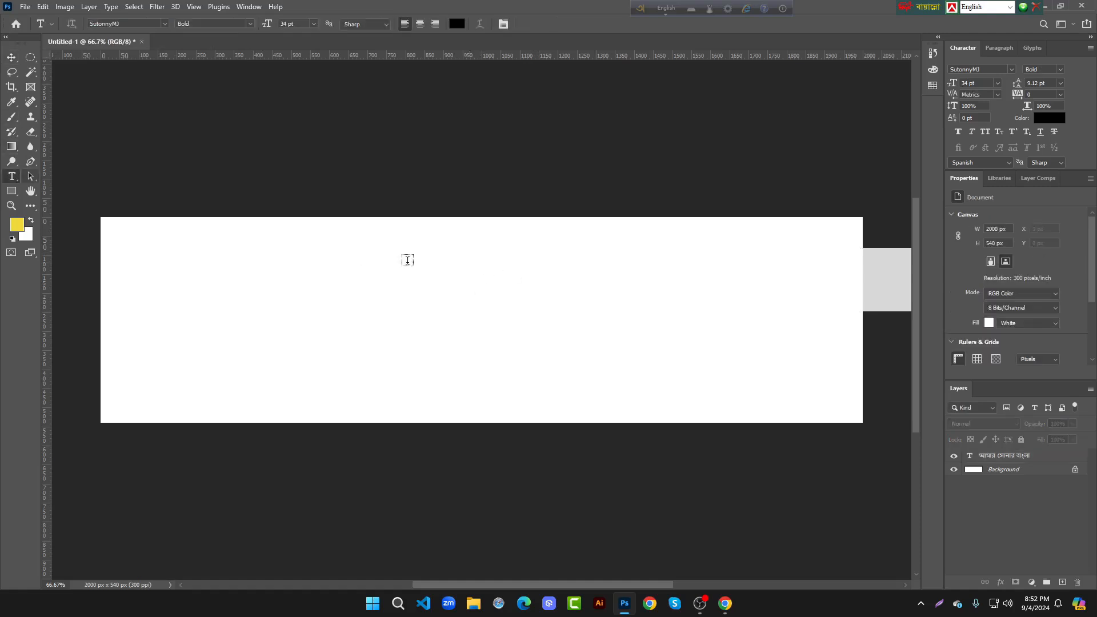
click(461, 269)
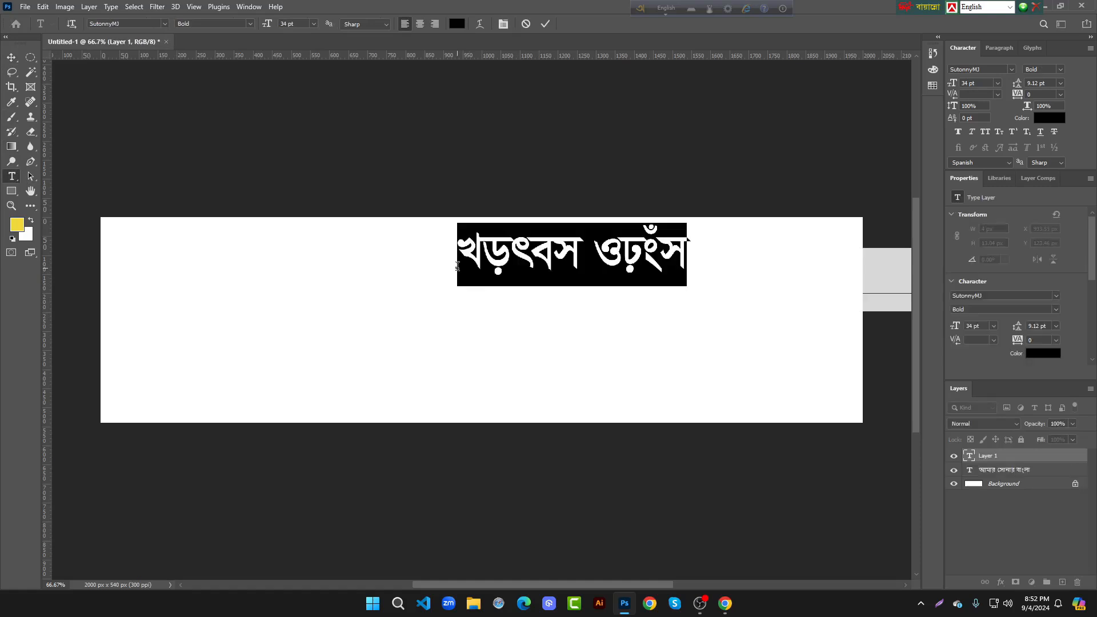
click(502, 252)
drag(464, 249, 693, 247)
key(BackSpace)
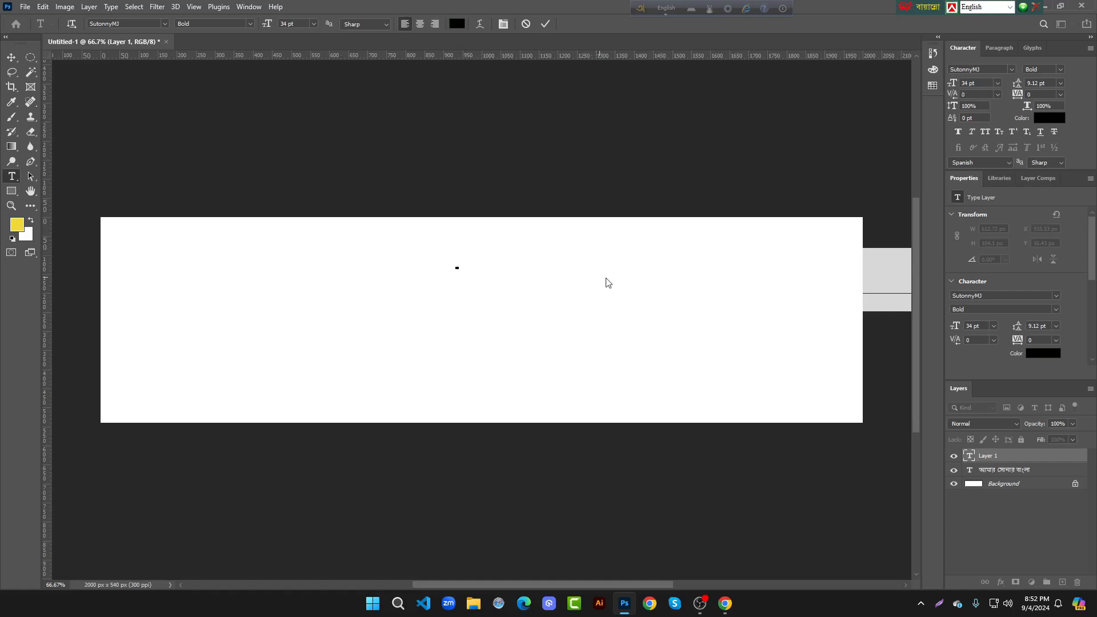
Set Bijoy's typing mode to Bijoy Classic and discard the empty text layer
click(1009, 7)
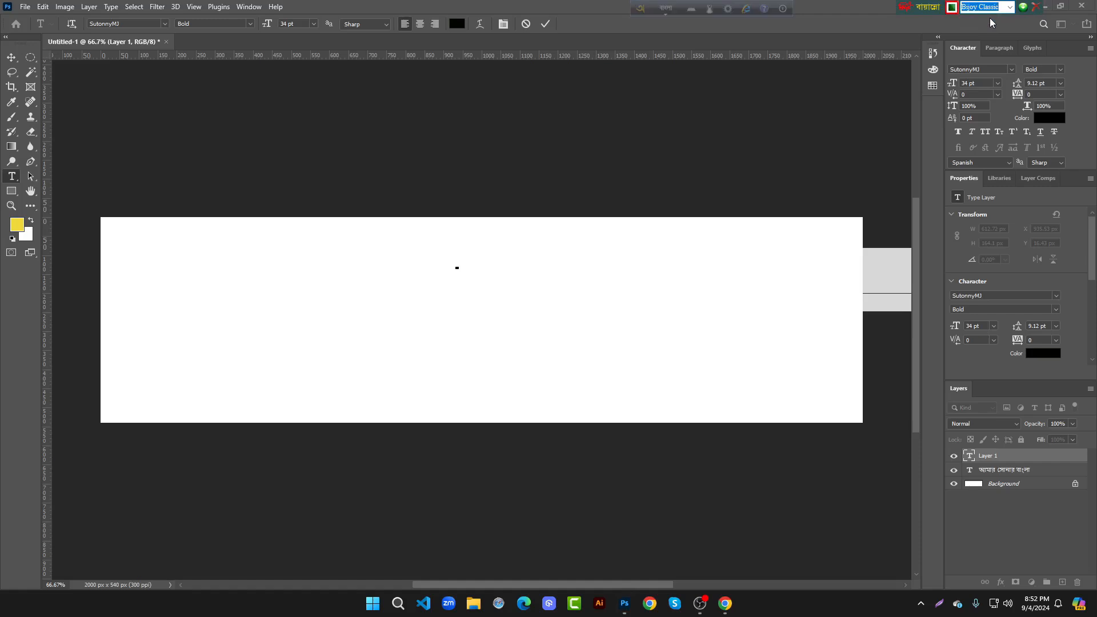
key(ctrl+alt+v)
key(ctrl+alt+b)
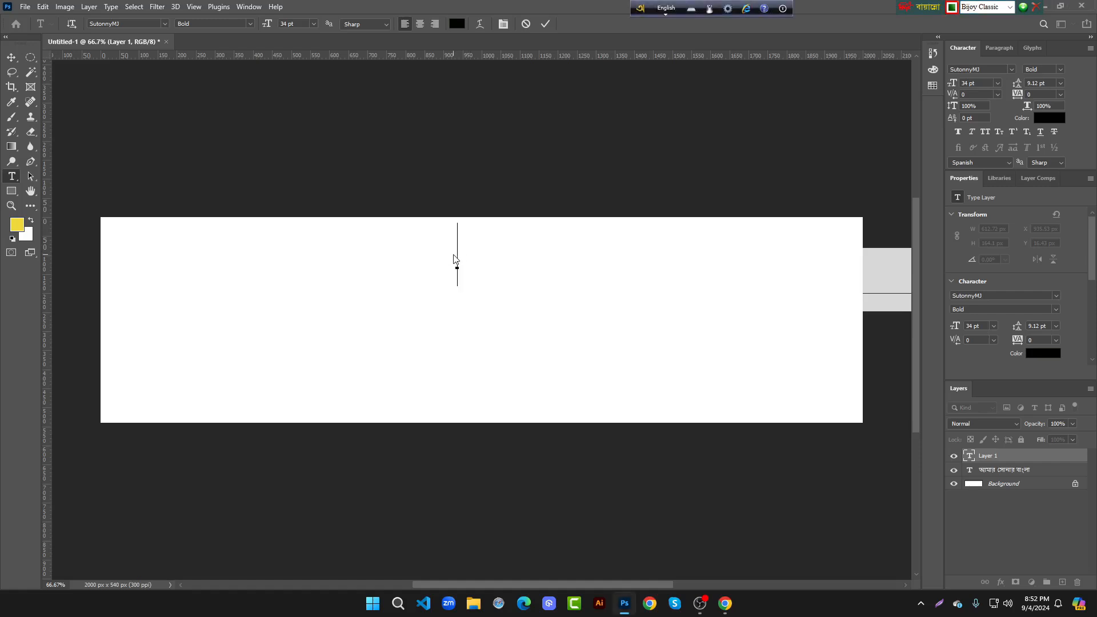
key(Escape)
click(113, 22)
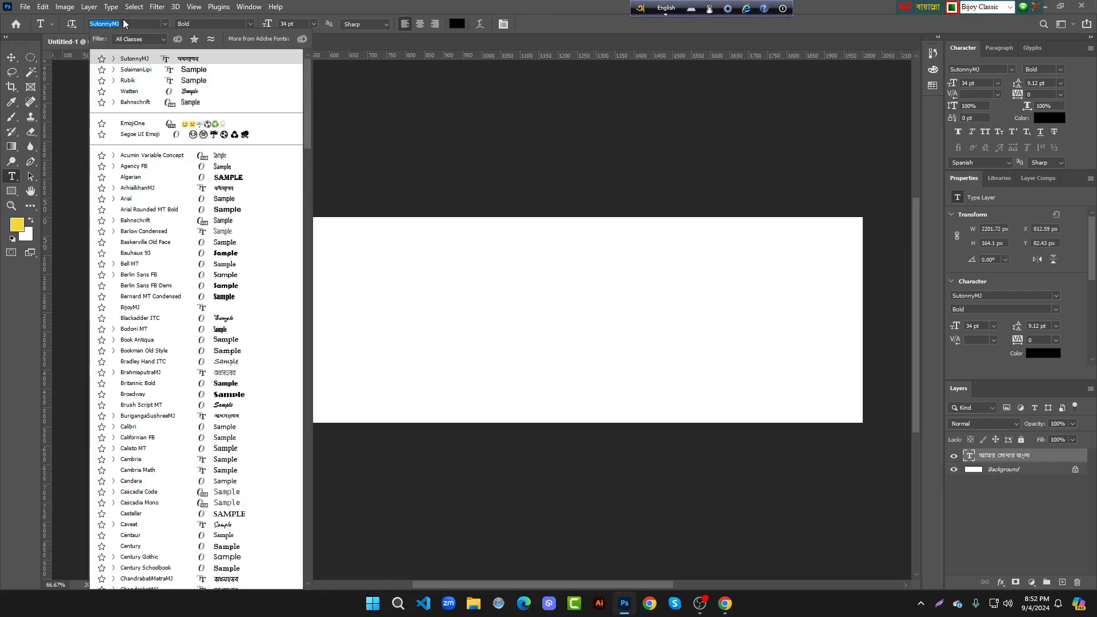
click(466, 293)
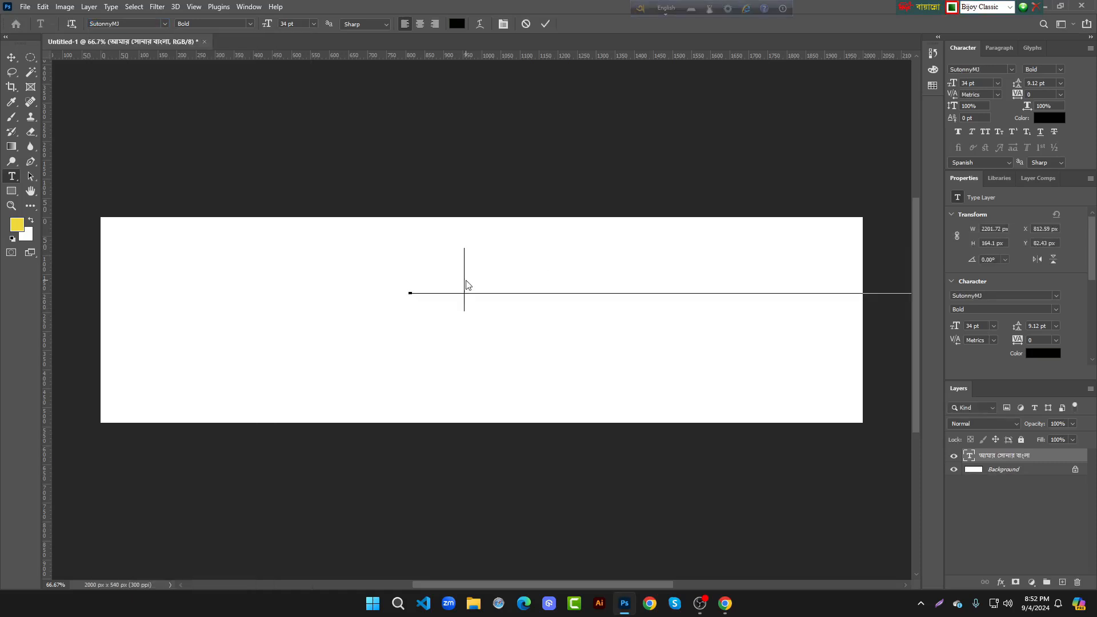
Write "আমার সোনার বাংলা" with the Bijoy keyboard in a new SutonnyMJ text layer and move it to the canvas's horizontal centre
key(BackSpace)
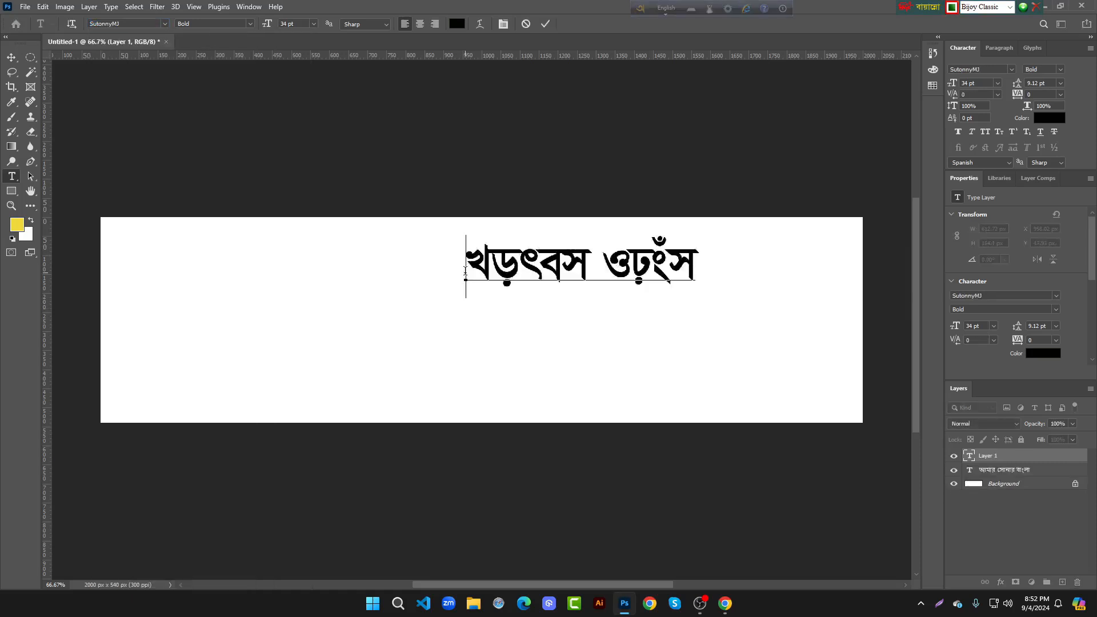
text(আমার নেসা)
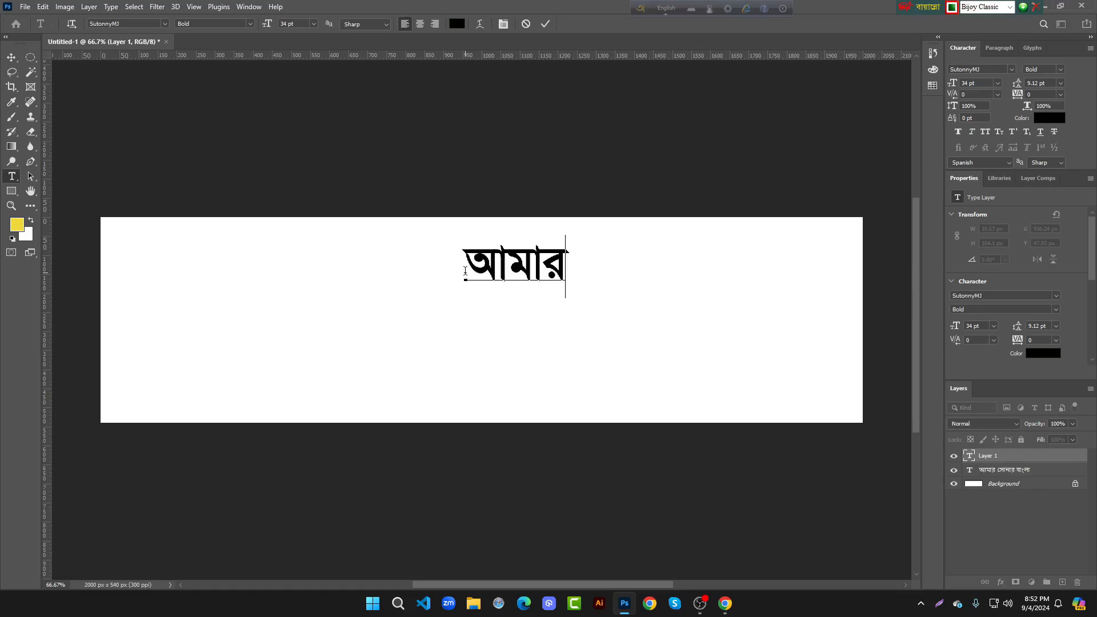
key(BackSpace)
key(BackSpace)
key(BackSpace)
key(BackSpace)
text(সোনার বা)
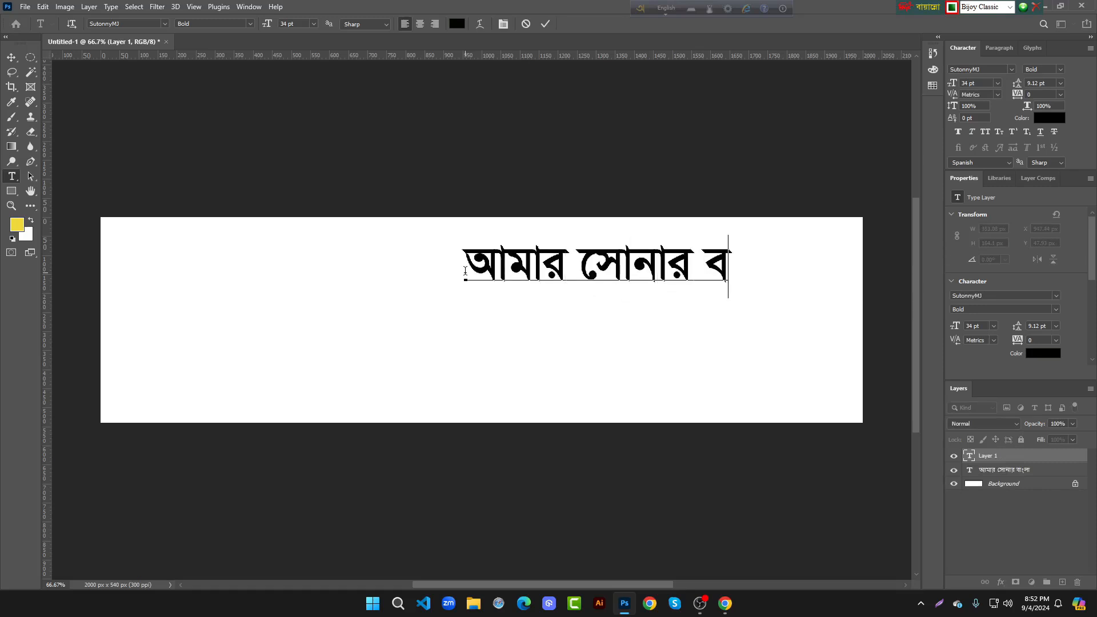
text(ংলা)
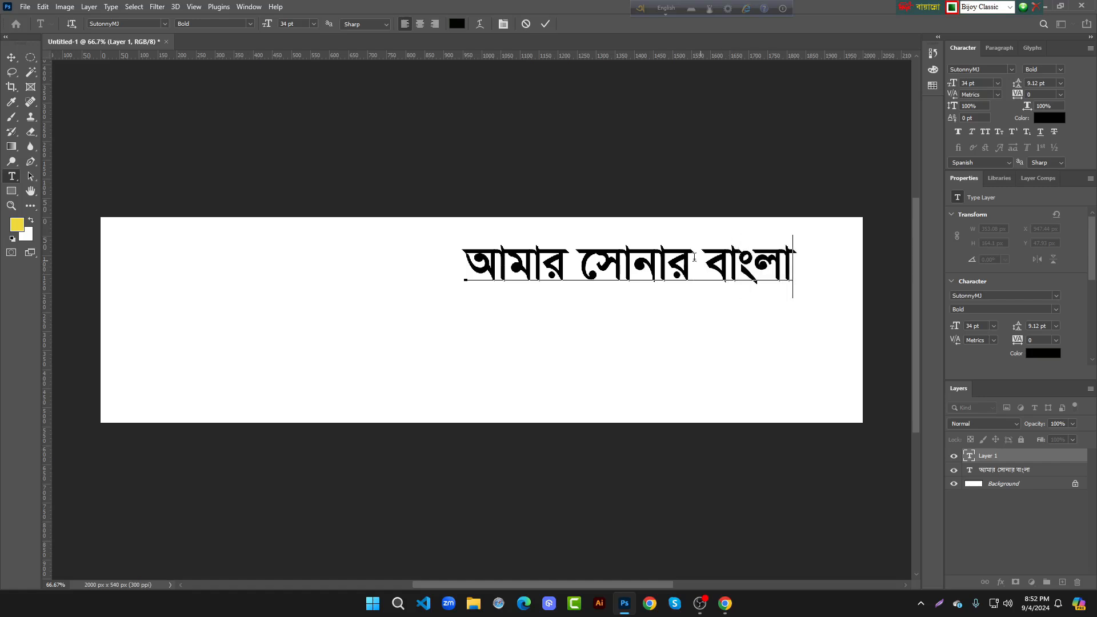
click(11, 57)
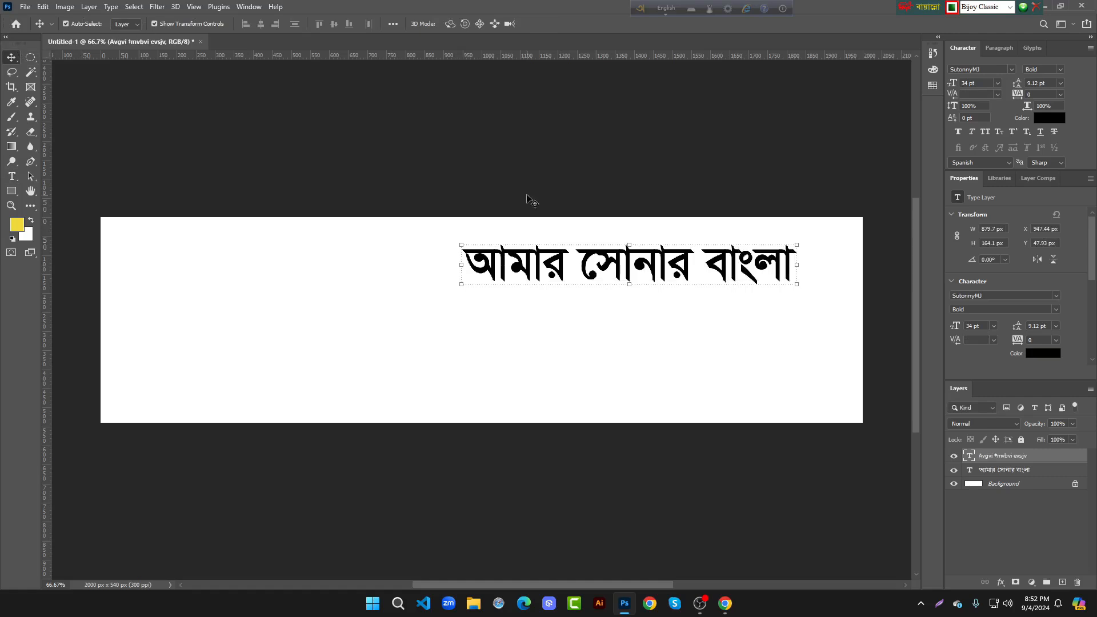
drag(600, 273, 457, 298)
Replace the centred text with the conjunct word "পরীক্ষা" using the Bijoy keyboard
double_click(458, 284)
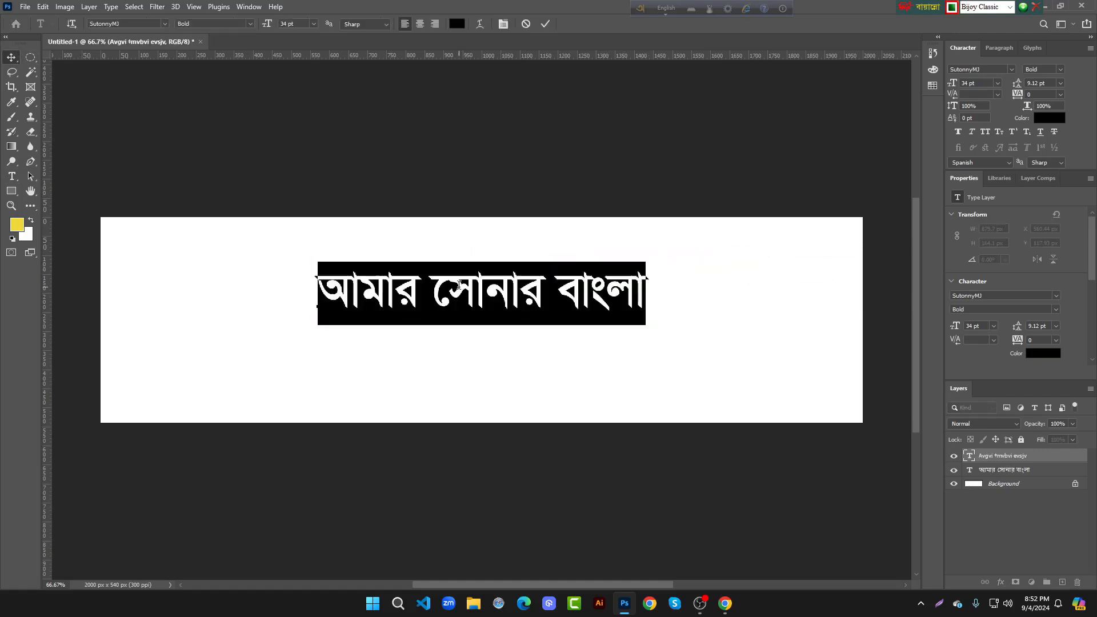
text(পরীক)
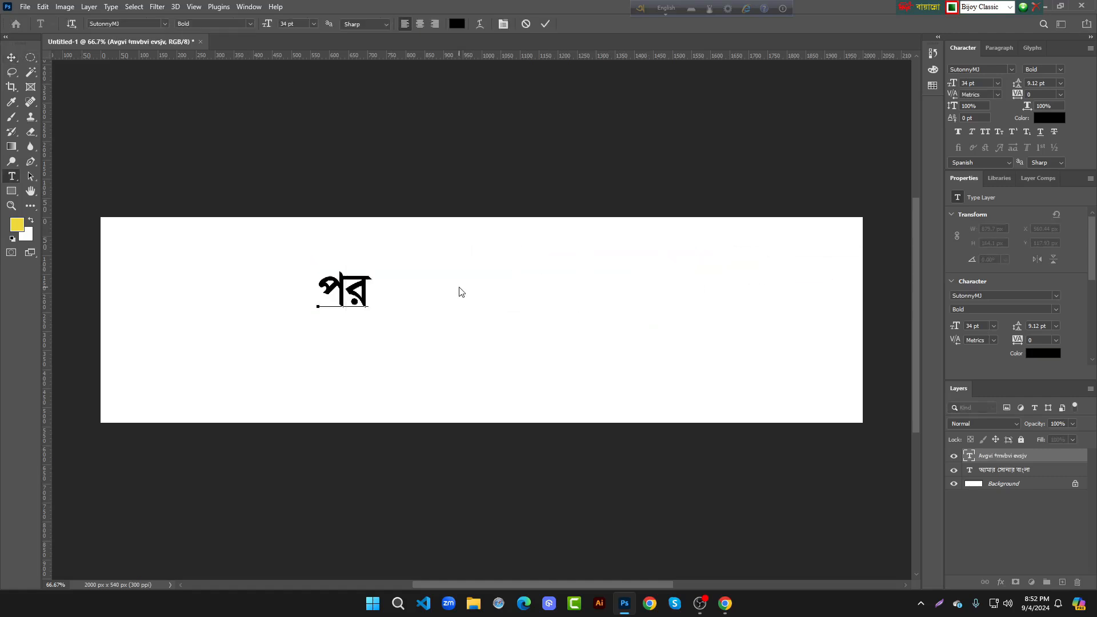
text(্শ)
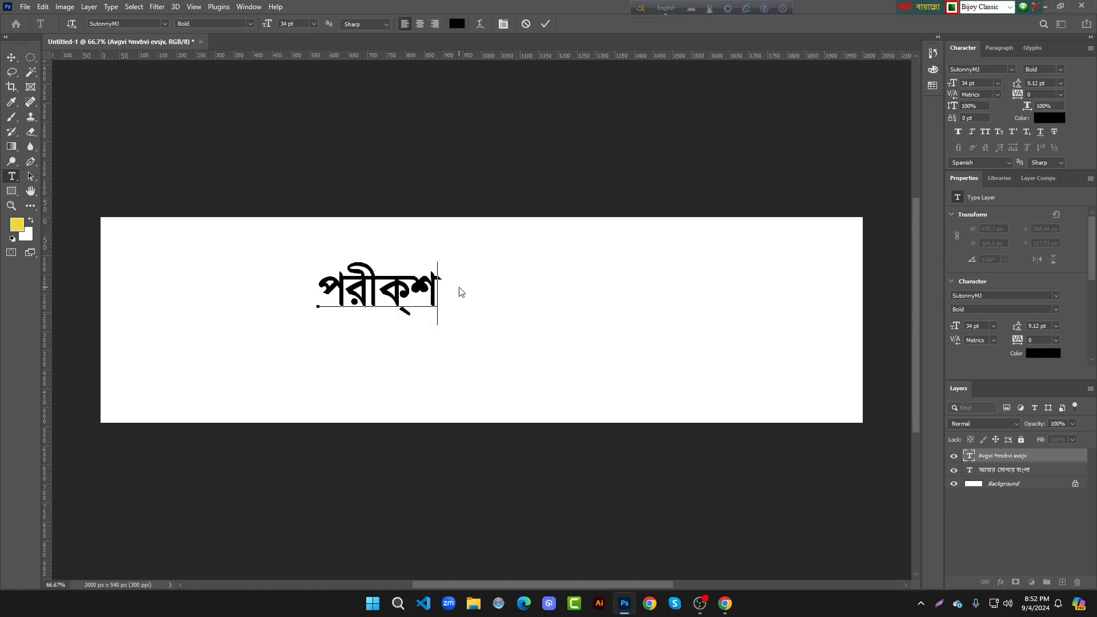
key(BackSpace)
text(ষ)
key(BackSpace)
key(BackSpace)
key(BackSpace)
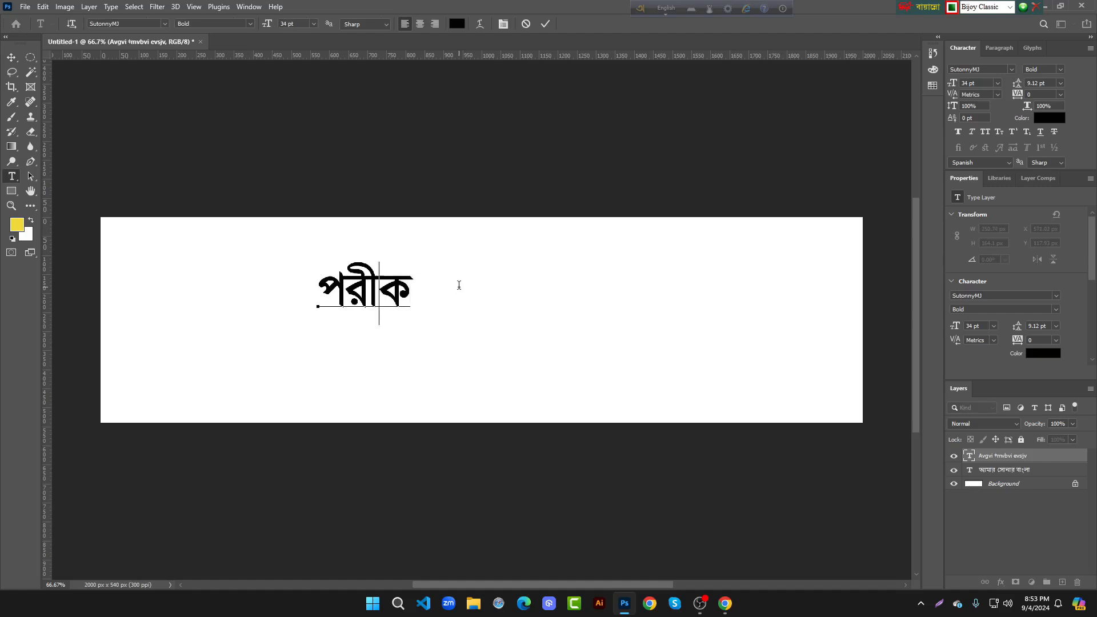
text(ক্ষা)
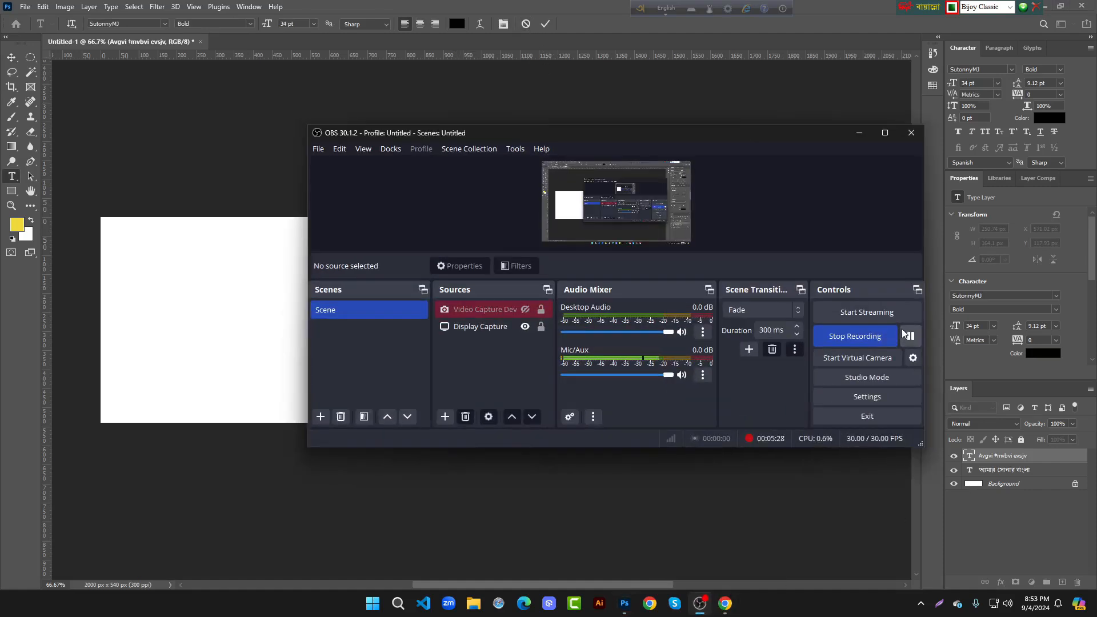
Minimise the OBS window and set the Avro keyboard's output to ANSI, choosing to use ANSI anyway
click(863, 133)
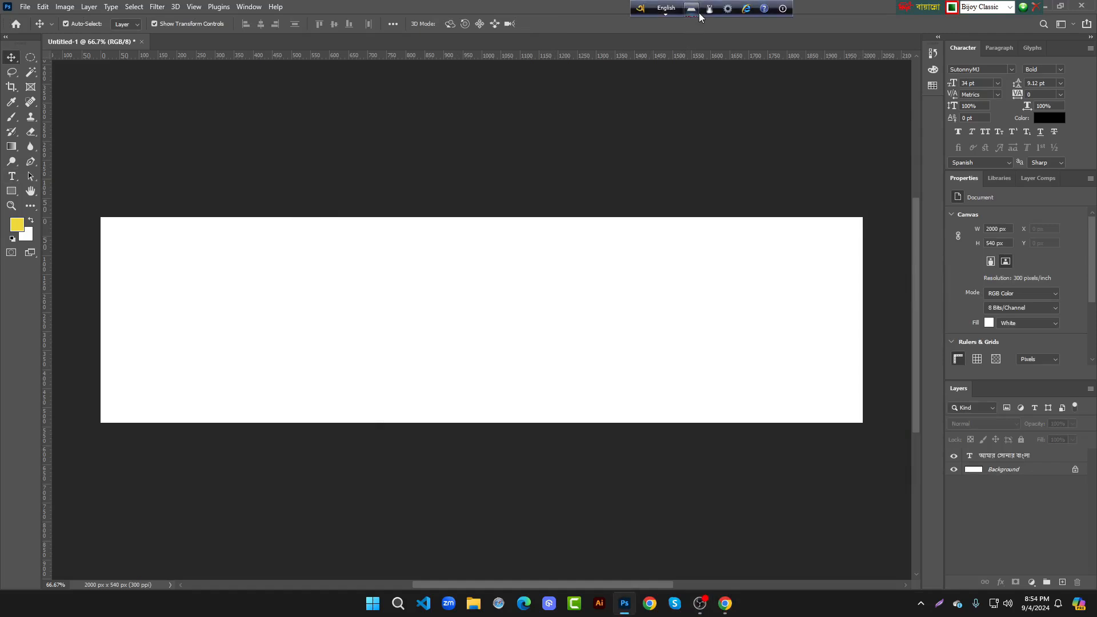
click(727, 9)
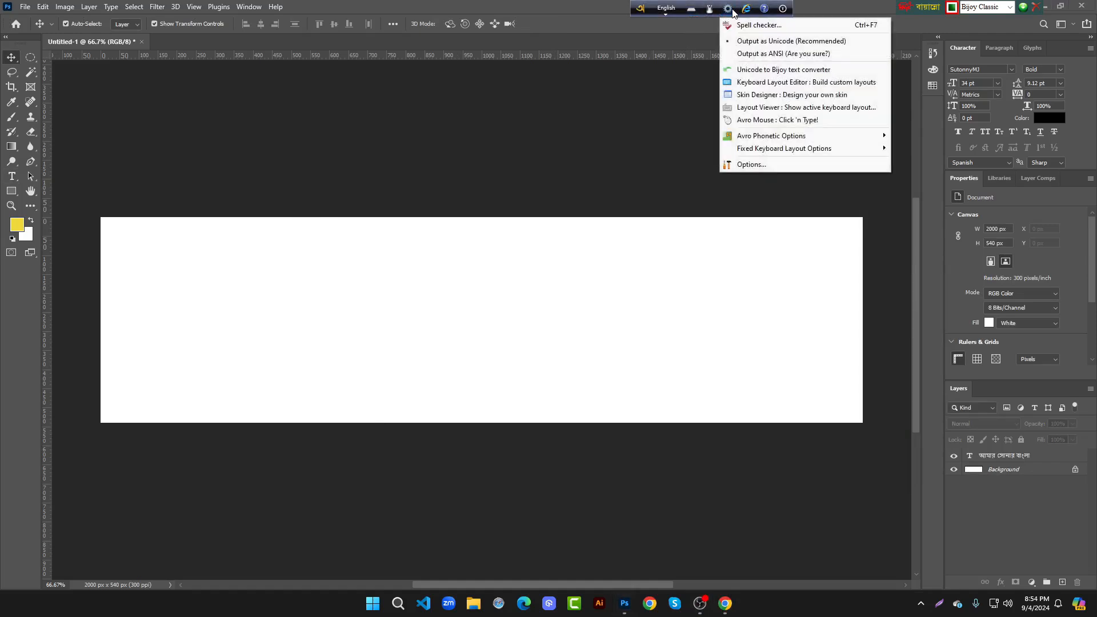
click(762, 54)
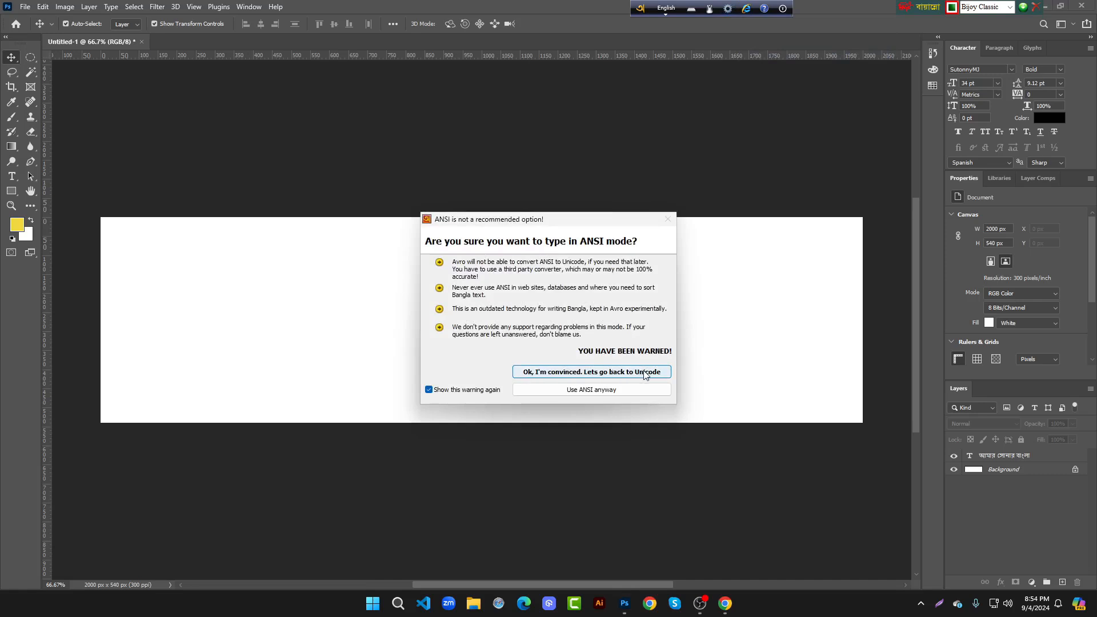
click(611, 389)
Start a text layer mid-canvas with Bijoy set to English and Avro to বাংলা, and clear the placeholder text
key(t)
click(443, 311)
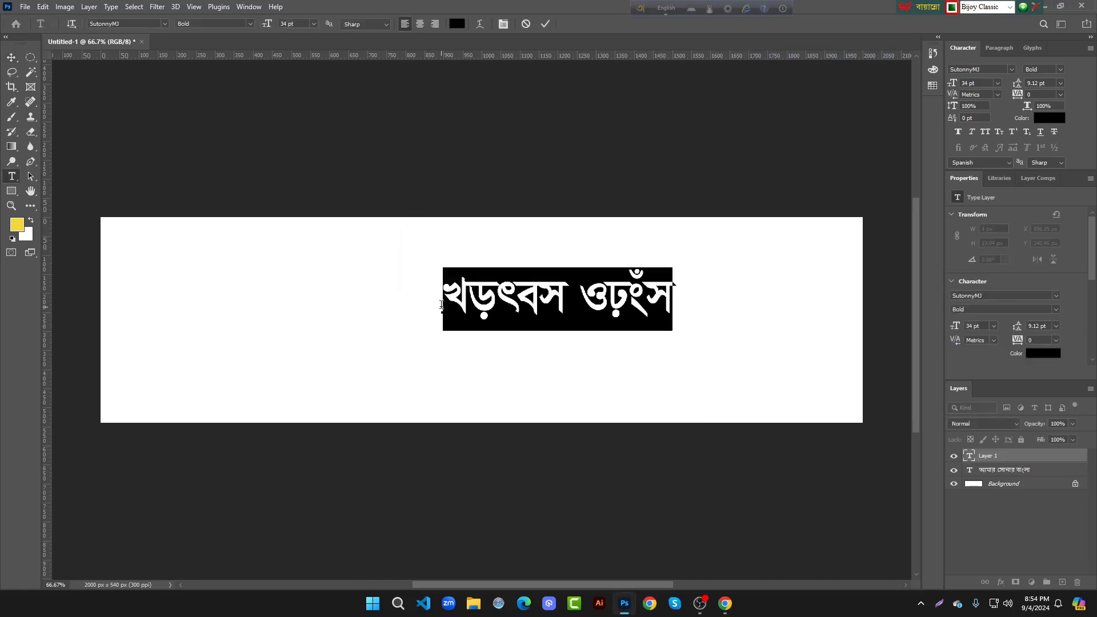
key(F12)
key(BackSpace)
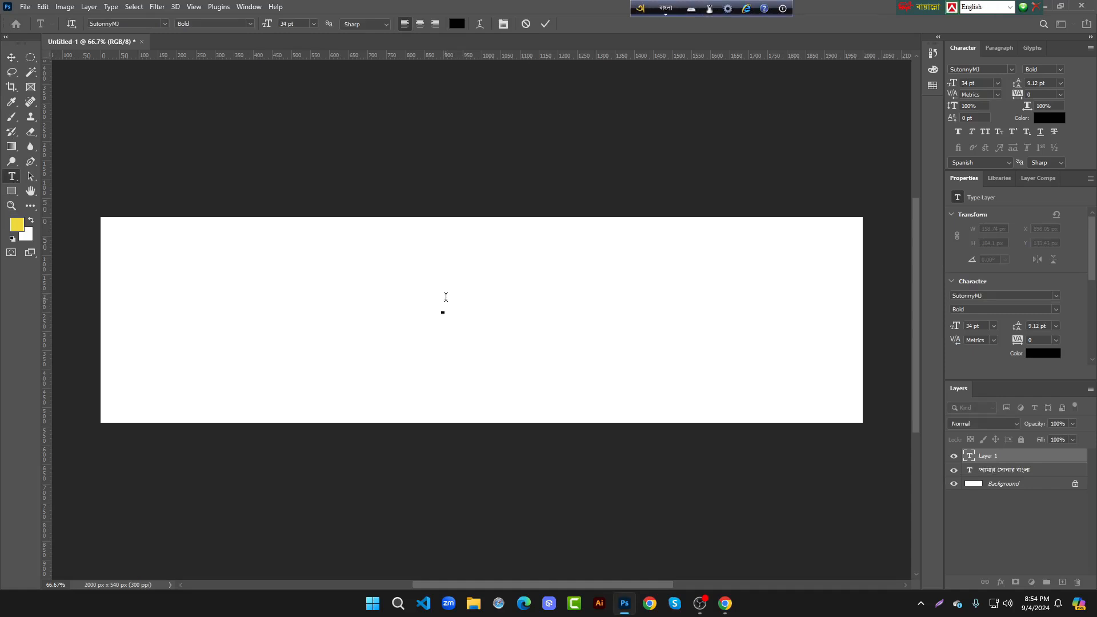
Write "আমার সোনার" phonetically as "amar sonar" in the empty text layer
text(am)
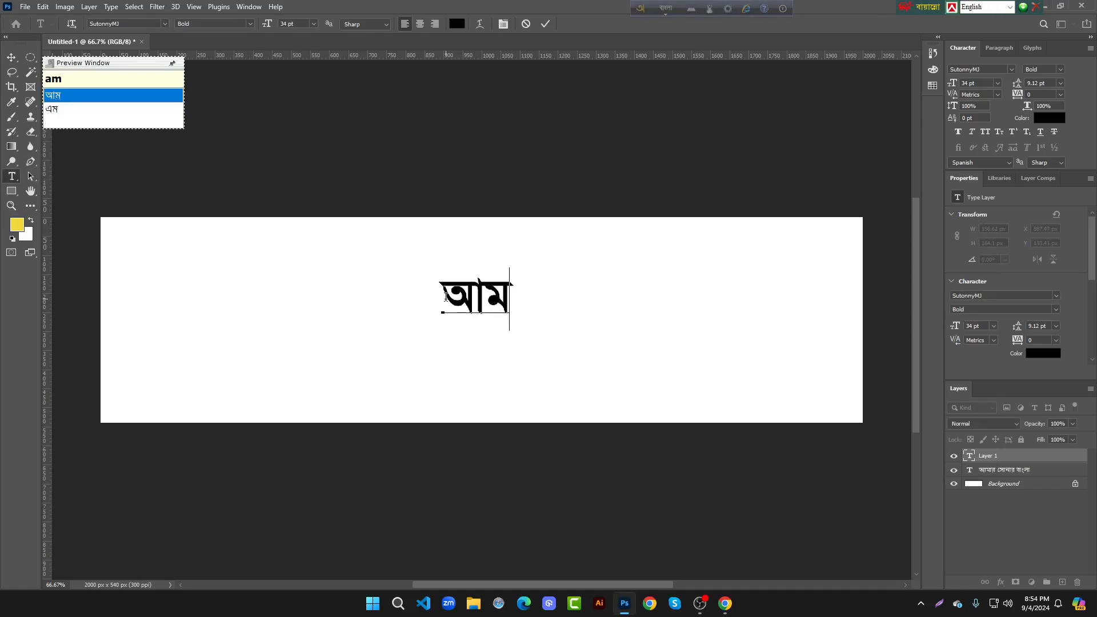
text(rv)
key(BackSpace)
key(BackSpace)
text(av)
key(BackSpace)
text(r )
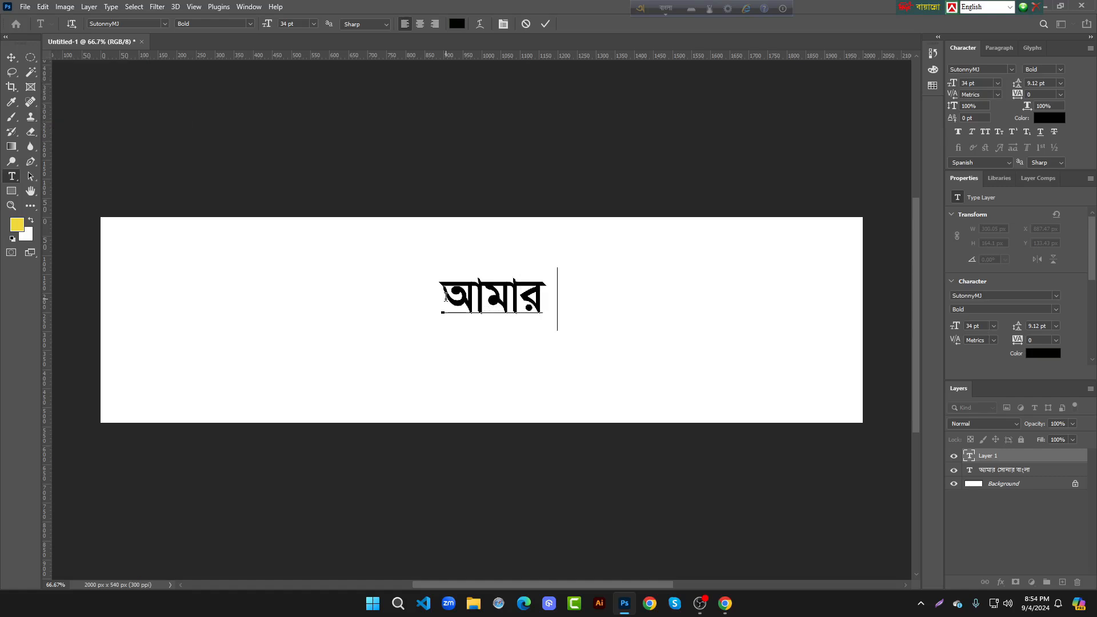
text(sonar)
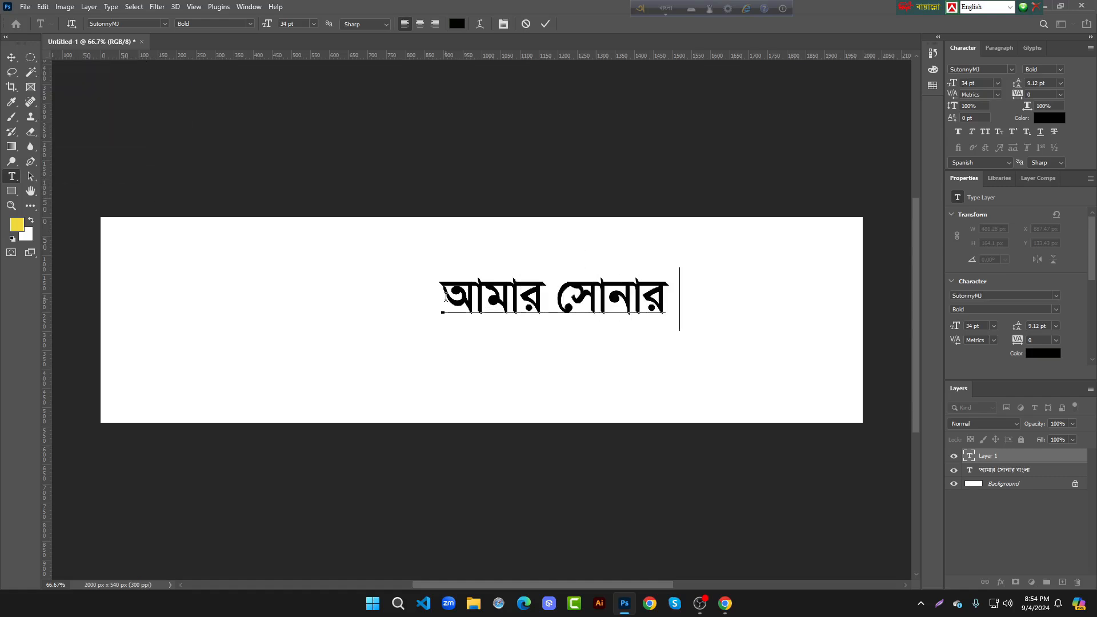